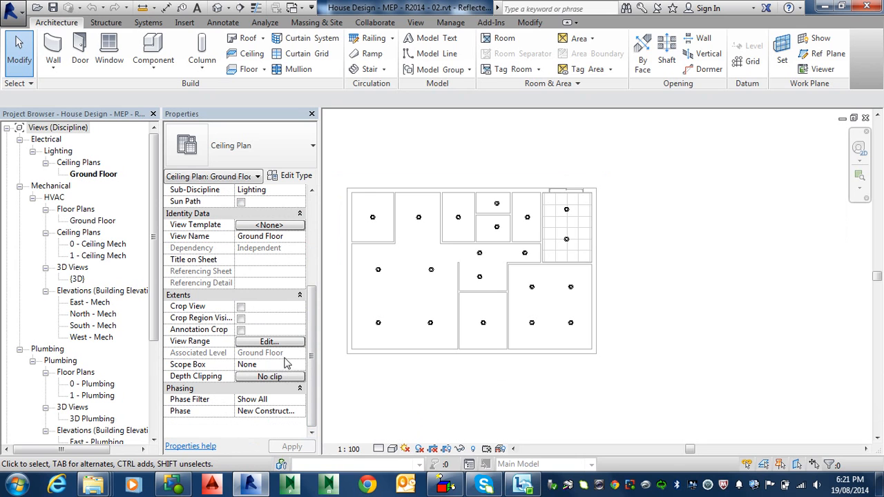
# Lower the cut plane offset in the Ground Floor ceiling plan's view range so it cuts through the doors and windows
pyautogui.click(269, 342)
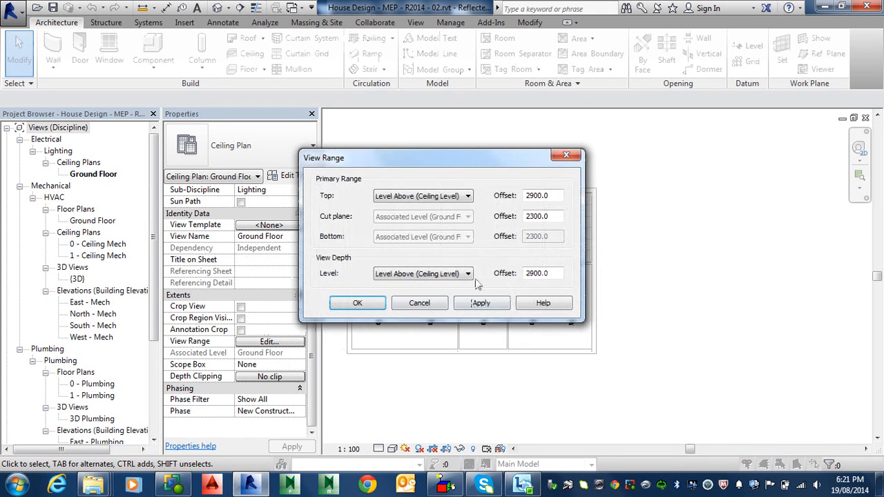
pyautogui.doubleClick(557, 215)
pyautogui.write('12')
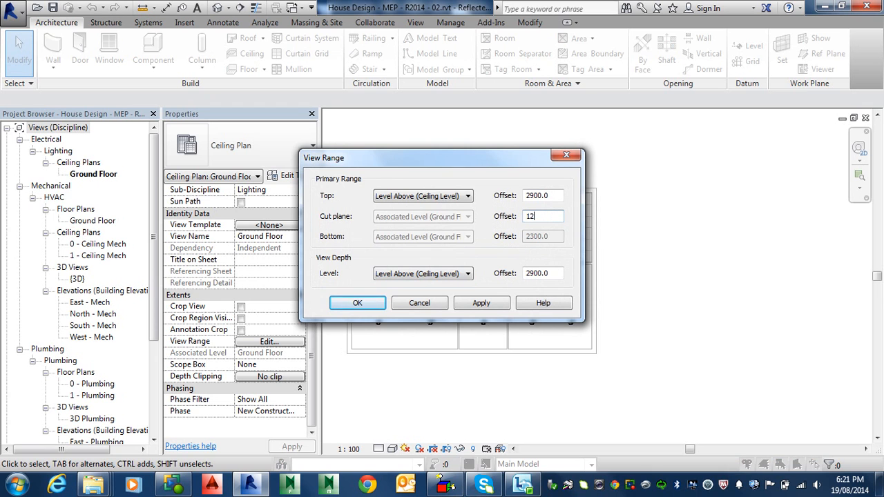
pyautogui.click(370, 306)
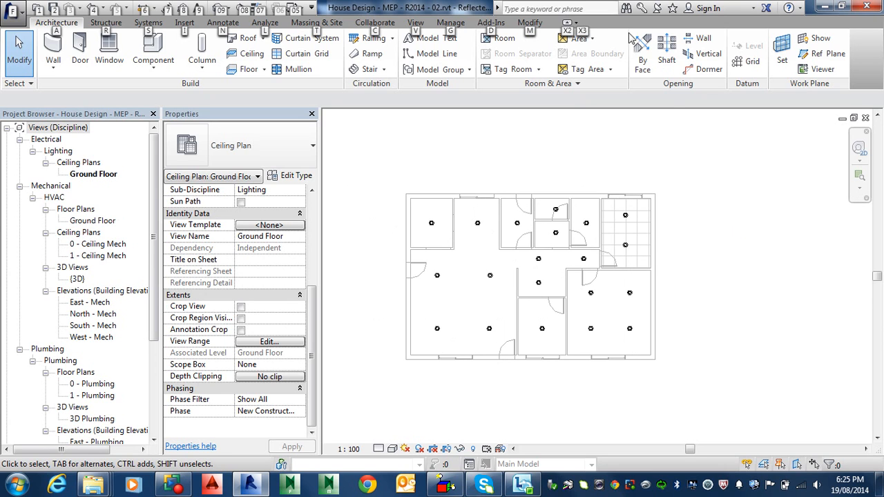
# Start placing a lighting device and agree to load a Lighting Devices family
pyautogui.click(471, 4)
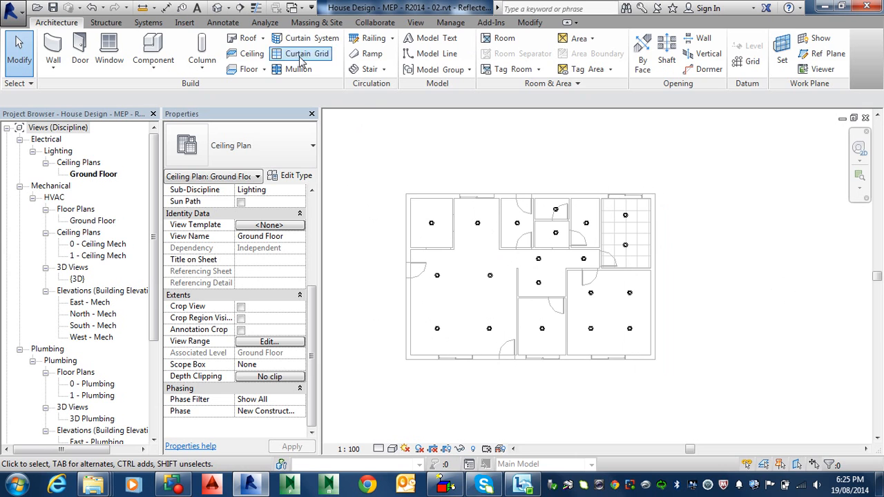
pyautogui.click(152, 22)
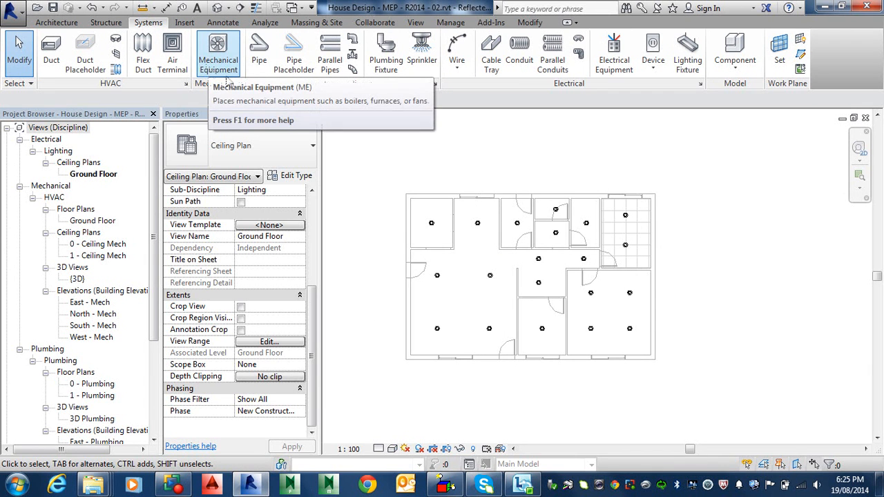
pyautogui.click(655, 69)
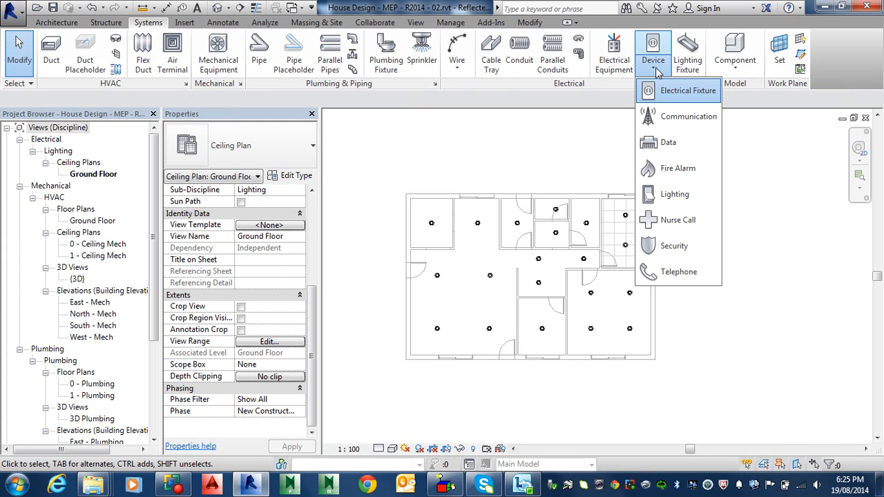
pyautogui.click(665, 197)
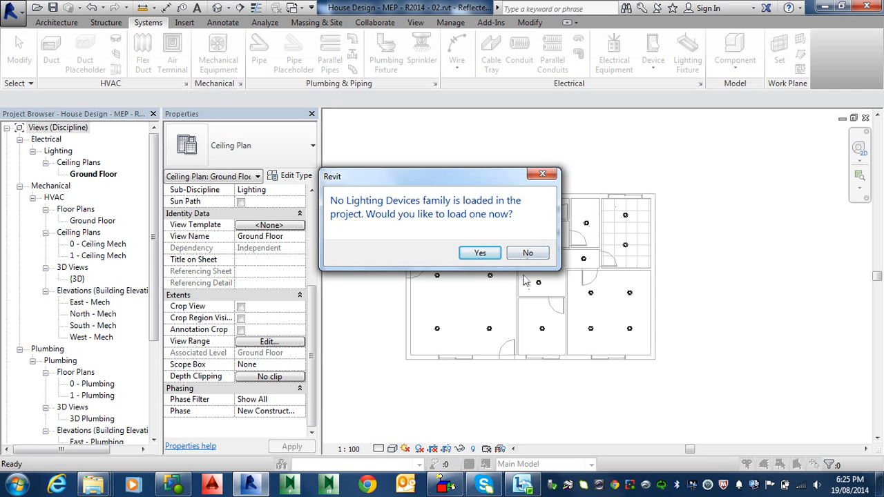
pyautogui.click(480, 253)
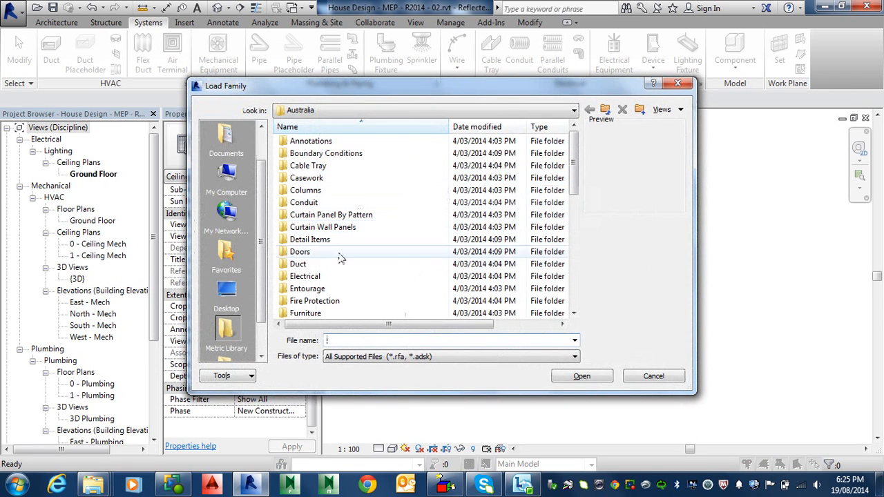
# Open the Lighting > MEP > Internal folder of the Australia family library
pyautogui.click(307, 253)
pyautogui.scroll(-2, 302, 257)
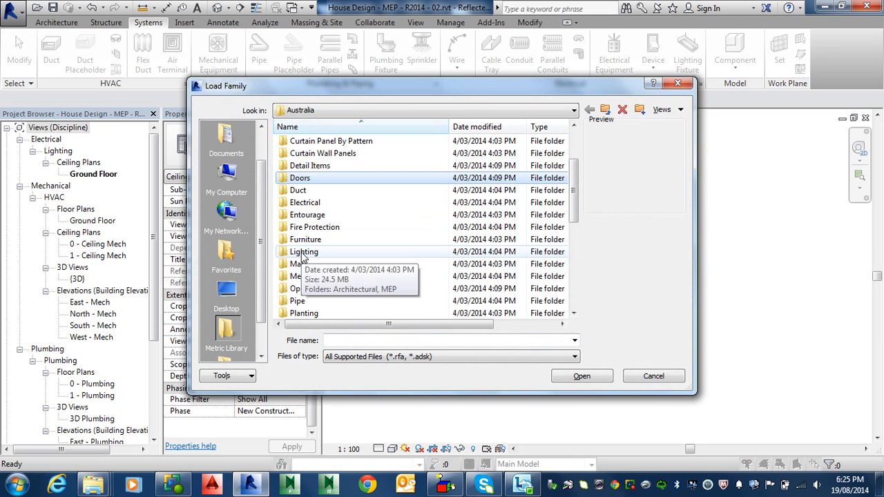
pyautogui.scroll(-1, 307, 217)
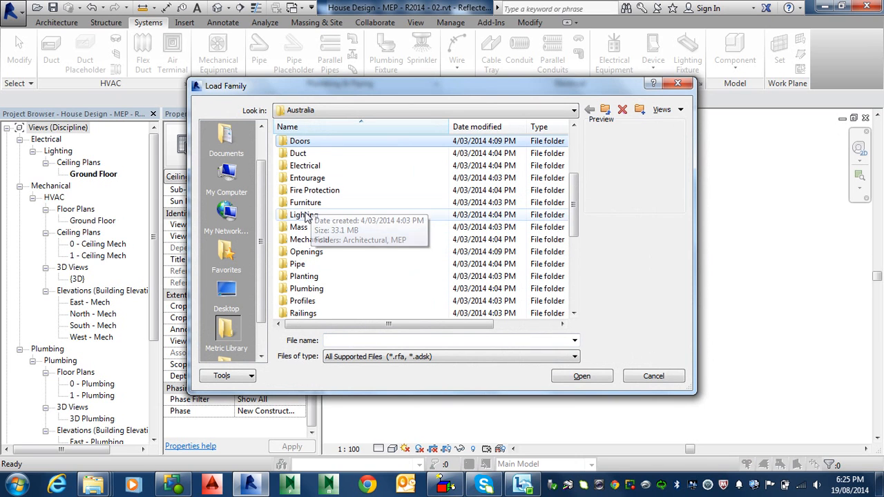
pyautogui.doubleClick(304, 215)
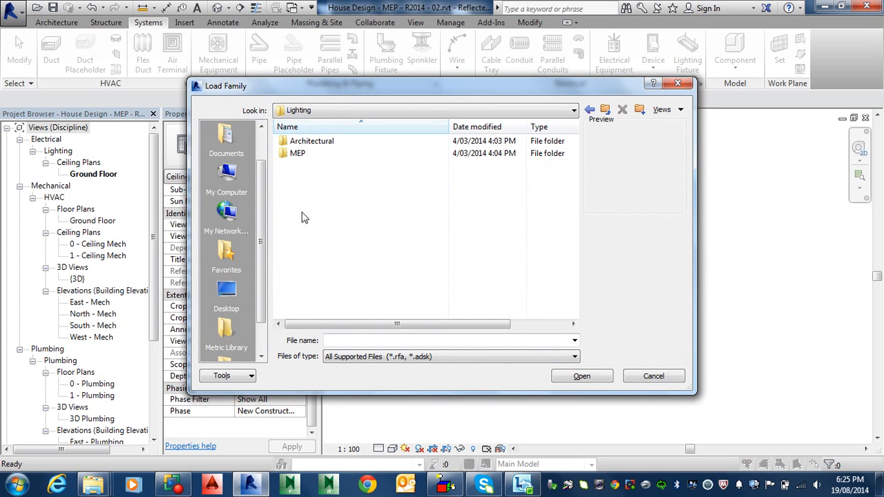
pyautogui.doubleClick(297, 154)
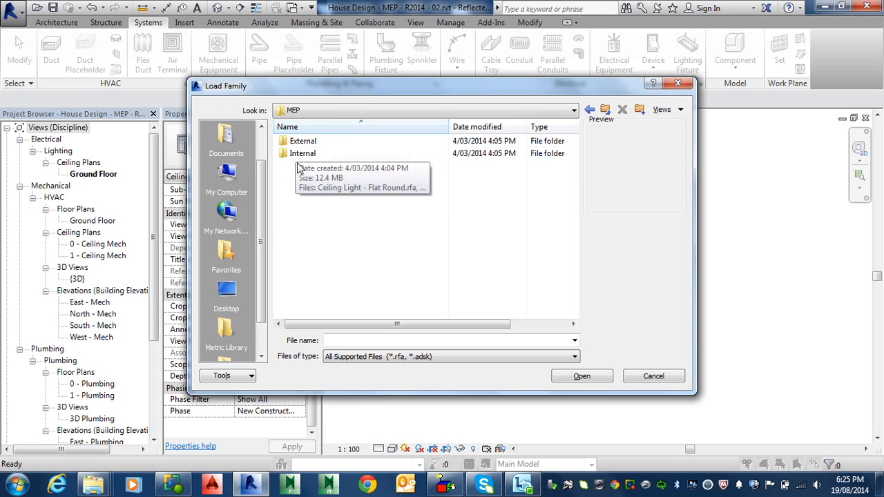
pyautogui.doubleClick(299, 154)
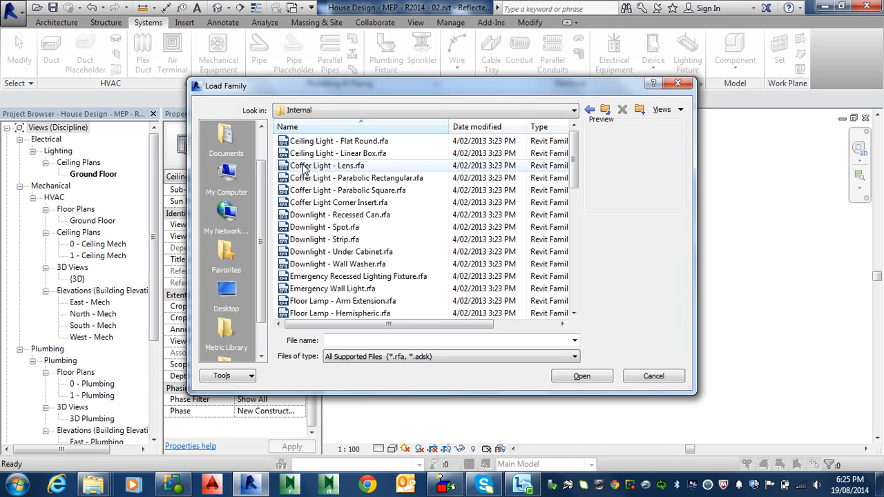
# Look through the internal lighting families for a light switch
pyautogui.click(321, 278)
pyautogui.scroll(-8, 321, 283)
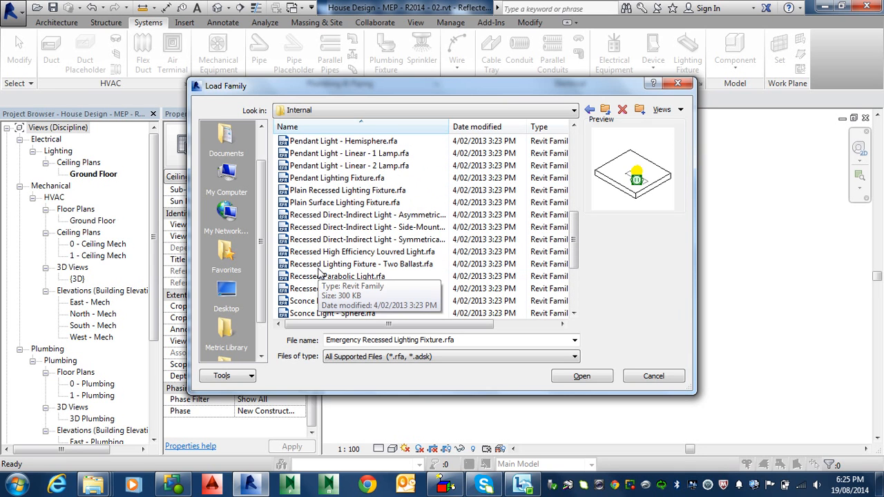
pyautogui.scroll(-3, 321, 277)
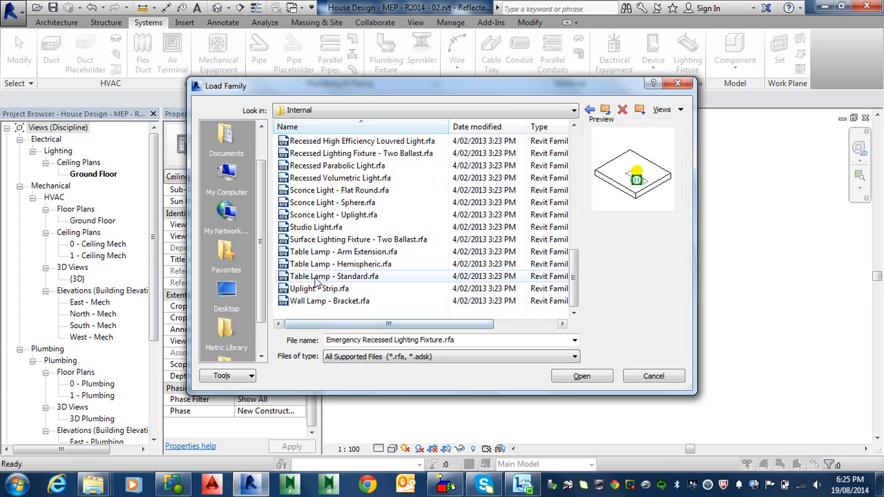
pyautogui.scroll(1, 312, 246)
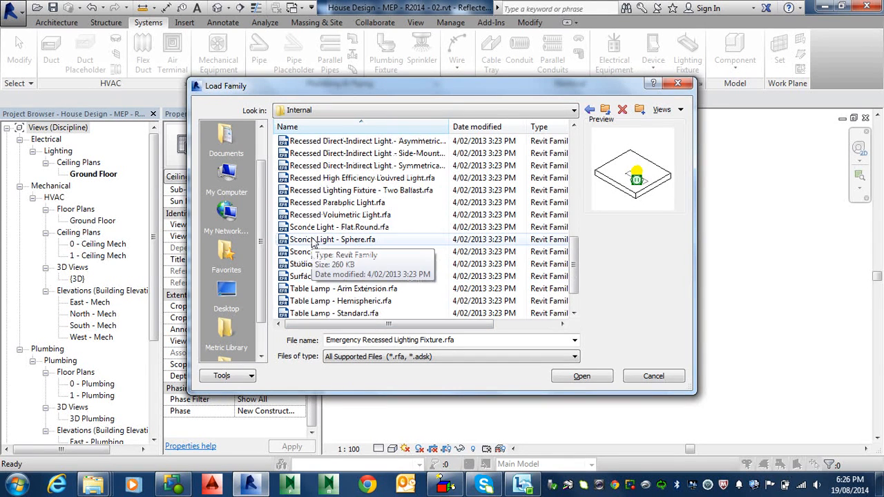
pyautogui.scroll(3, 316, 249)
pyautogui.scroll(-2, 331, 304)
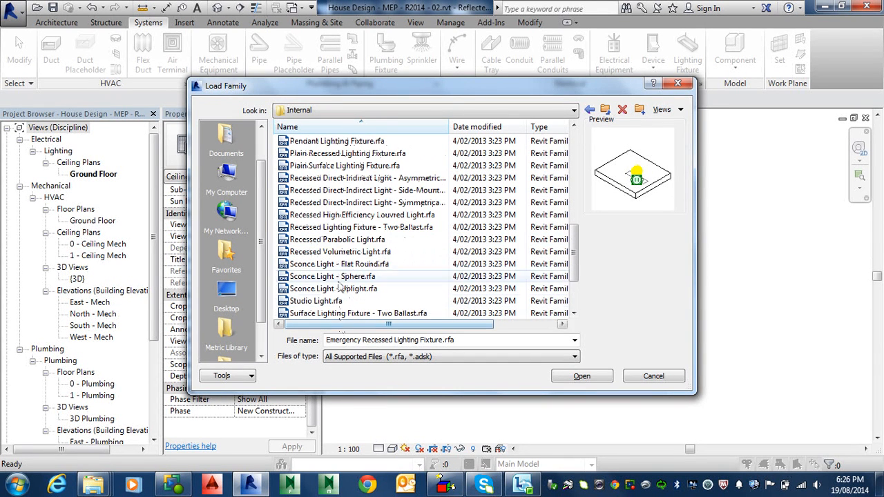
pyautogui.scroll(1, 343, 231)
pyautogui.scroll(6, 344, 232)
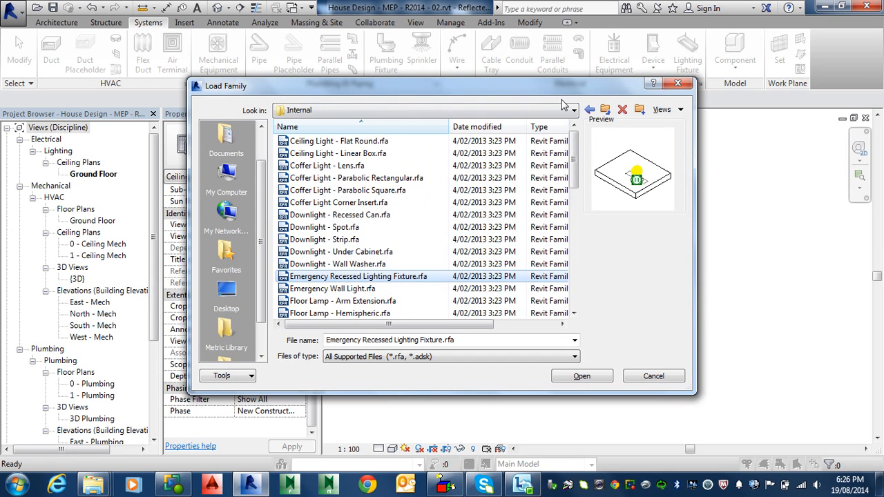
# Return to the Australia library folder and open its Electrical > MEP folder
pyautogui.click(589, 110)
pyautogui.click(589, 111)
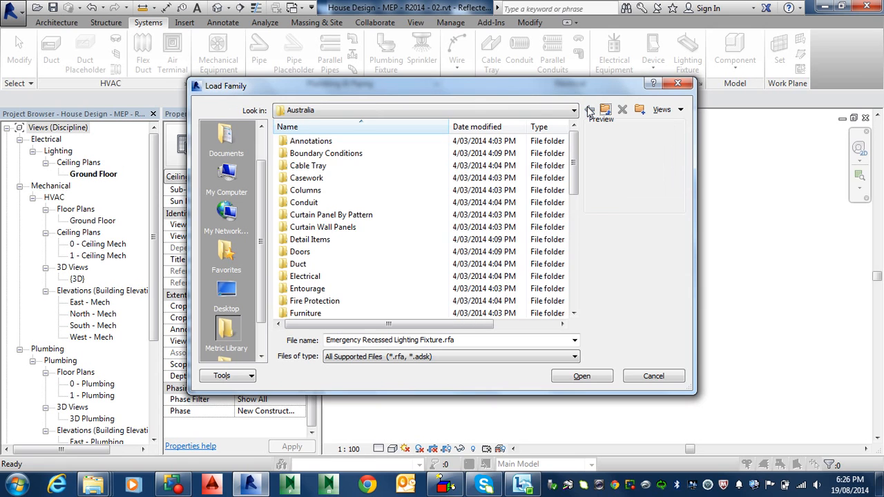
pyautogui.doubleClick(304, 277)
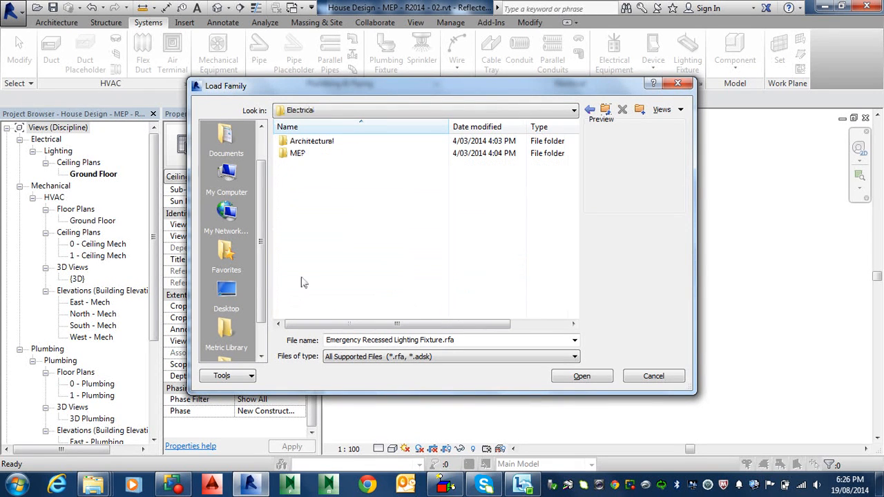
pyautogui.doubleClick(298, 154)
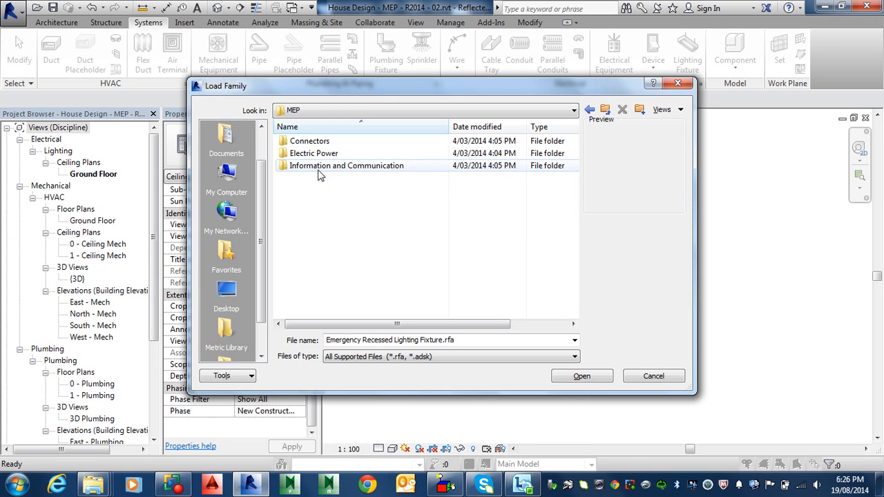
# Check the Communication and Building Controls folders under Information and Communication for switch families, and return to the MEP folder
pyautogui.doubleClick(320, 169)
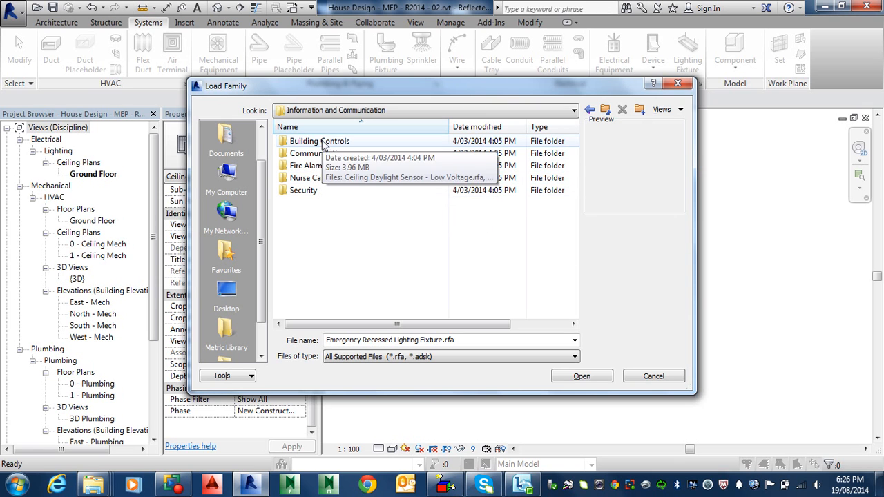
pyautogui.doubleClick(320, 156)
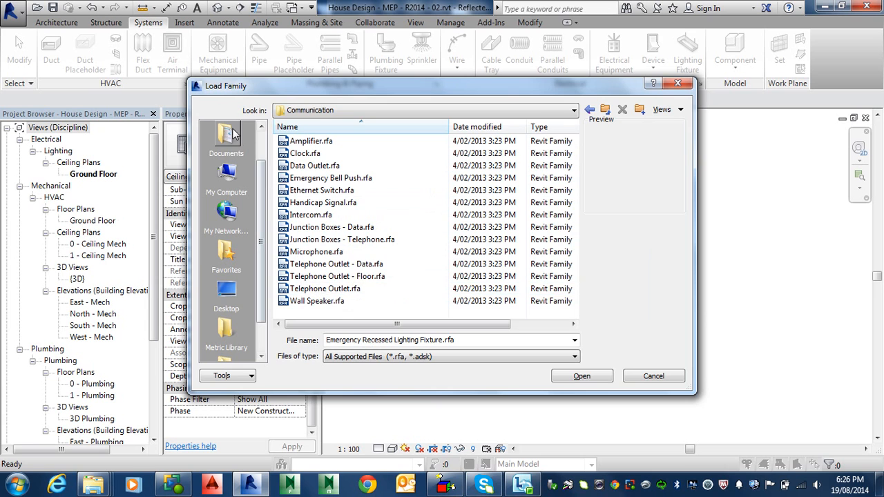
pyautogui.click(589, 109)
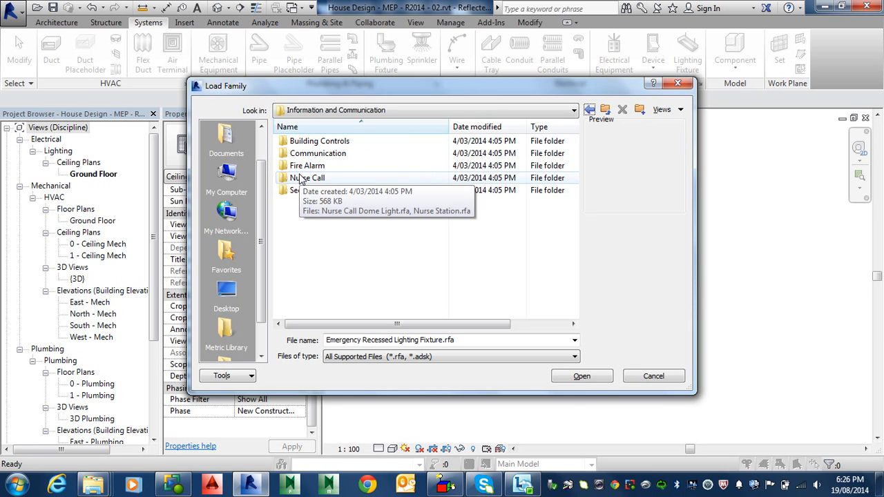
pyautogui.click(321, 142)
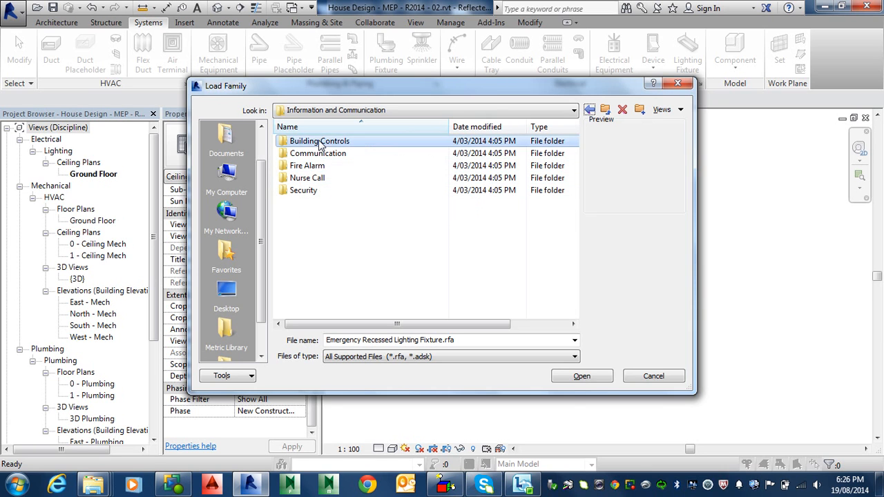
pyautogui.doubleClick(321, 142)
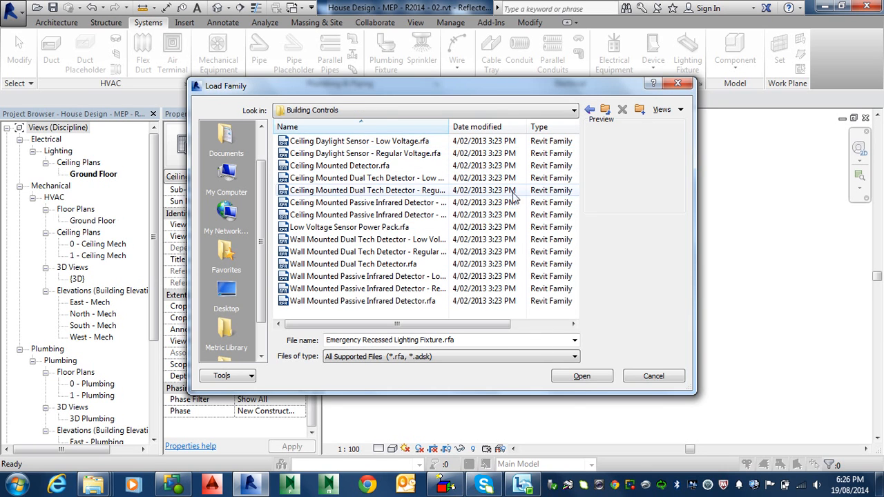
pyautogui.click(589, 111)
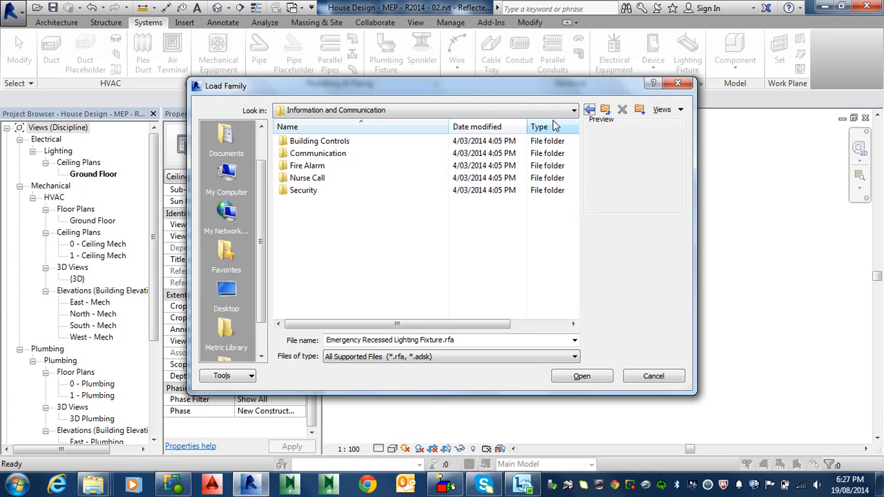
pyautogui.click(590, 110)
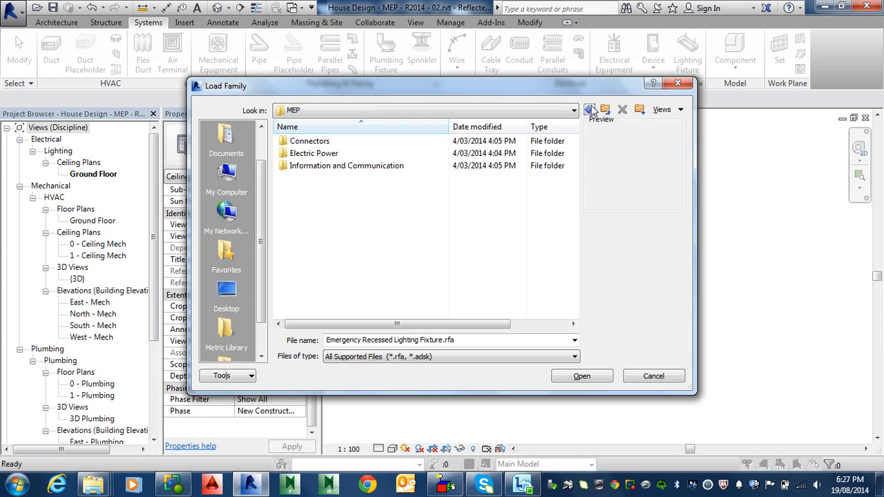
# Find Lighting Switches.rfa in the Electric Power > Terminals folder and load it into the project
pyautogui.doubleClick(330, 155)
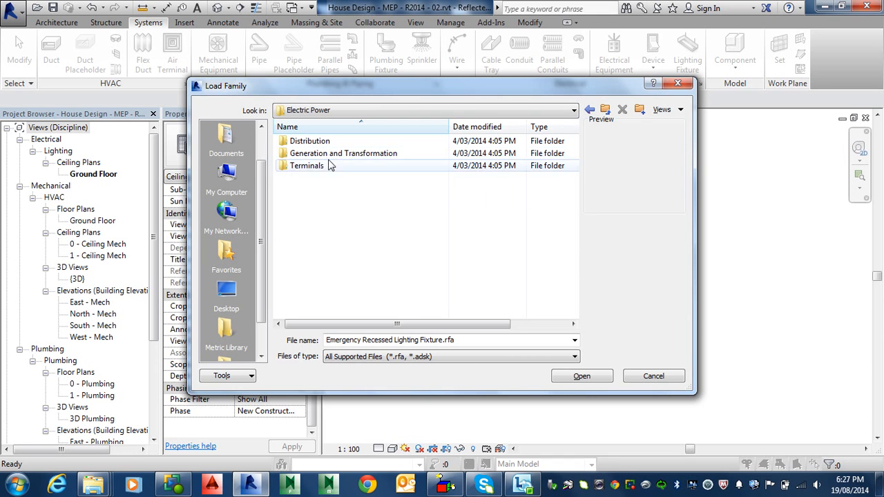
pyautogui.doubleClick(330, 165)
pyautogui.click(334, 277)
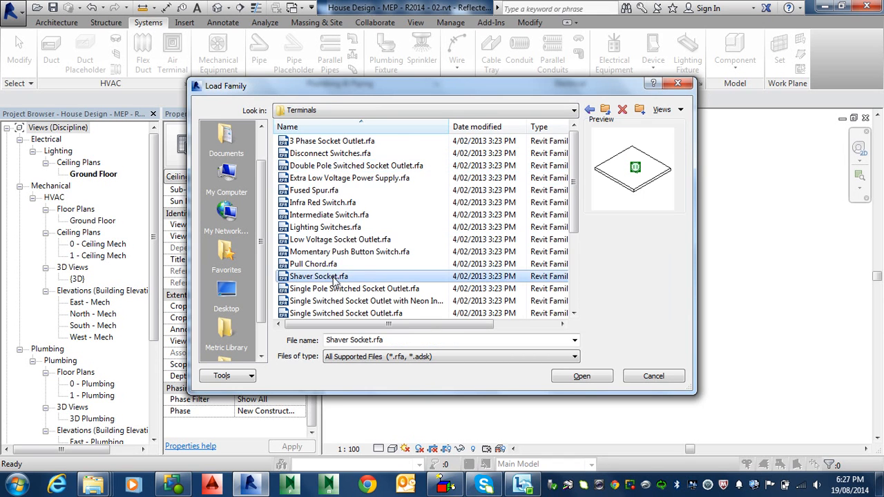
pyautogui.scroll(-3, 334, 279)
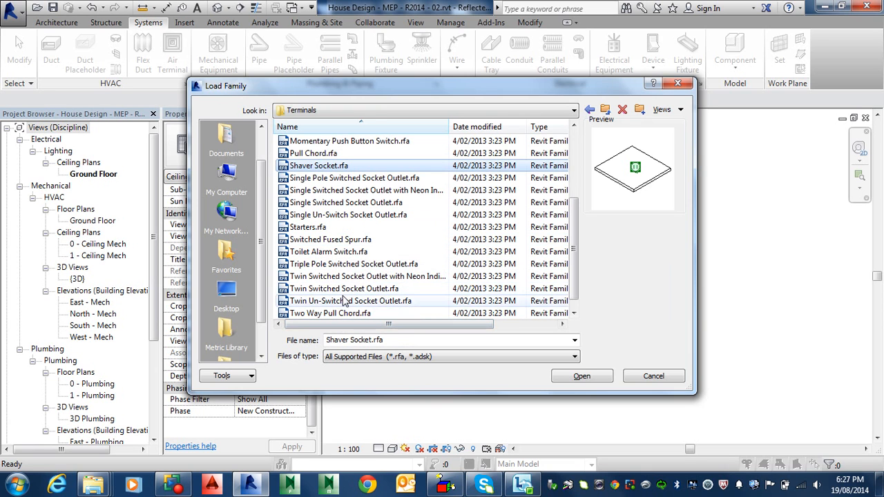
pyautogui.click(338, 241)
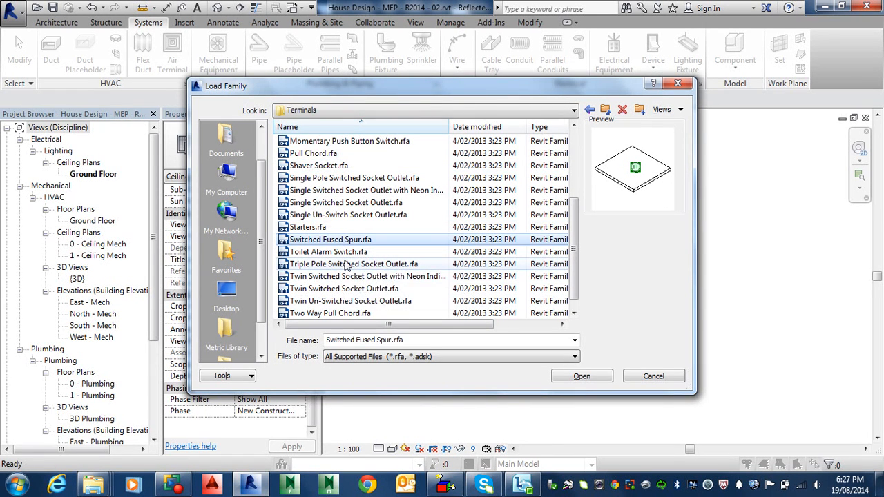
pyautogui.scroll(-1, 346, 270)
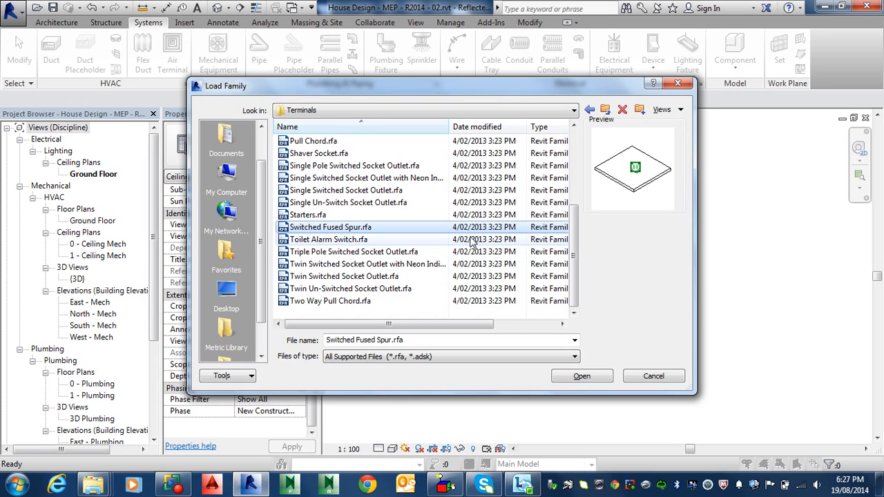
pyautogui.scroll(3, 472, 241)
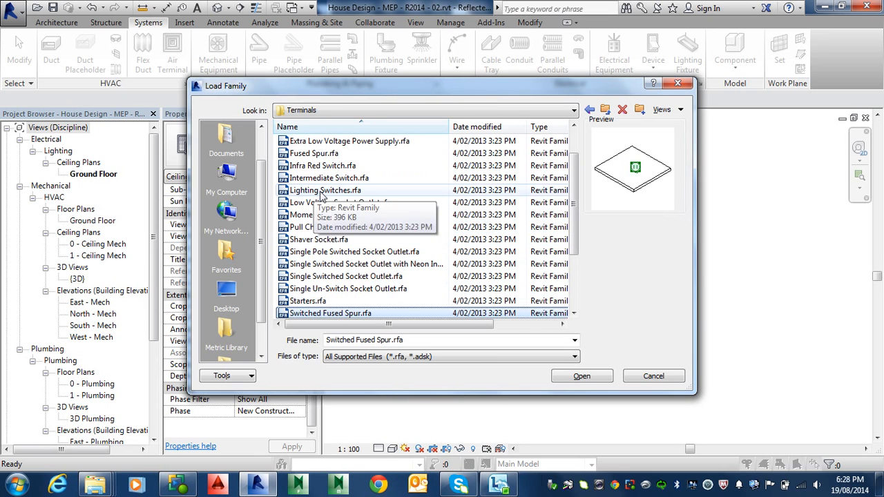
pyautogui.click(325, 191)
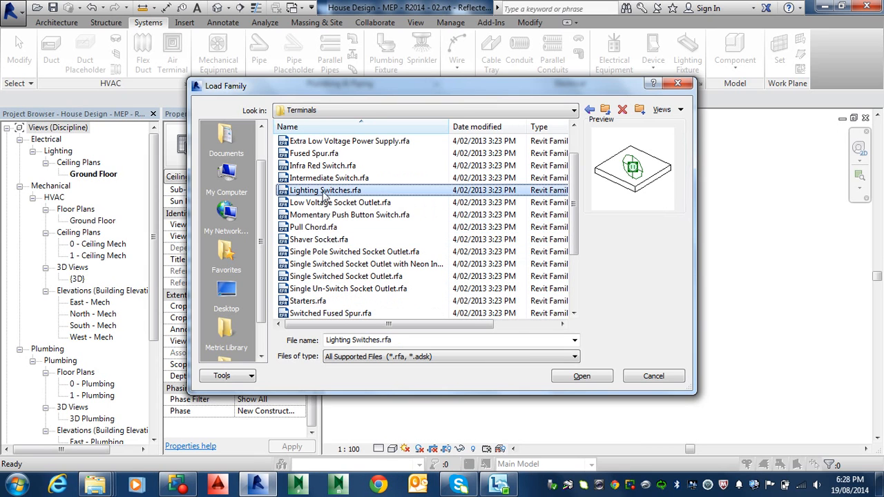
pyautogui.click(594, 382)
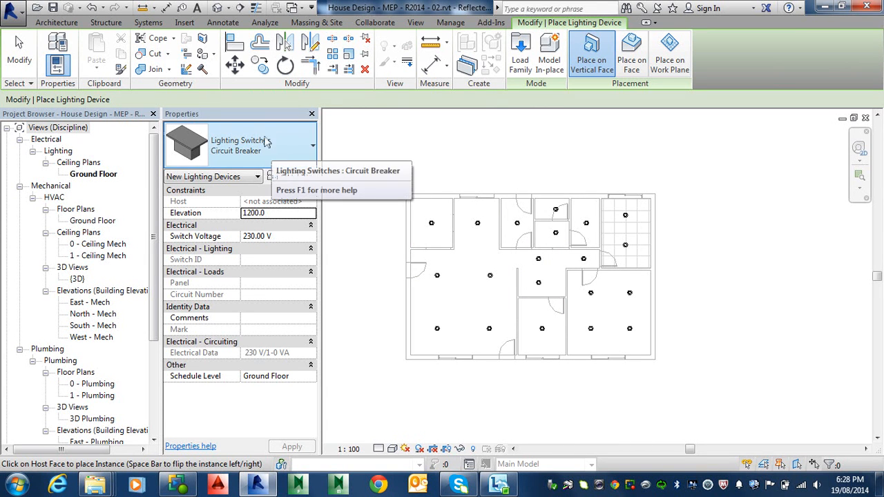
# Place one Circuit Breaker lighting switch at elevation 1200 on the west wall, just below the entrance door, and finish placement
pyautogui.scroll(4, 414, 282)
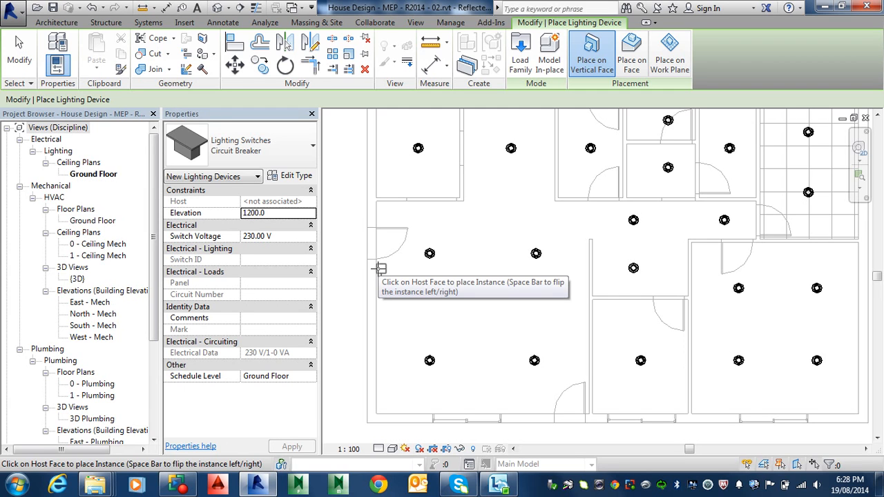
pyautogui.click(379, 269)
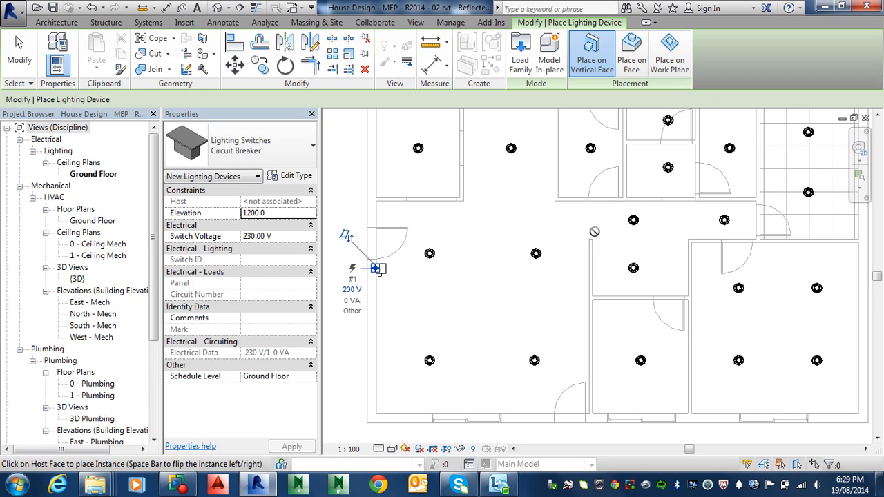
pyautogui.press('alt')
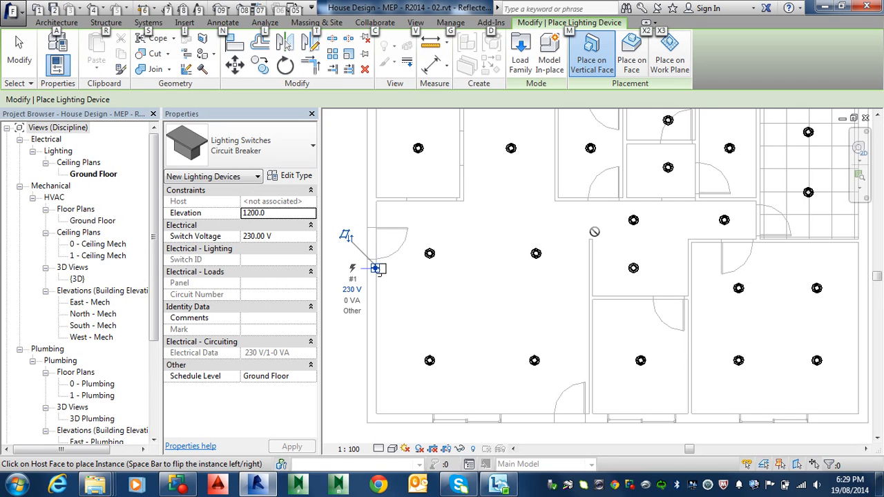
pyautogui.press('Escape')
pyautogui.press('Escape')
# Change the type of the switch beside the west entrance door to One Way Switch and deselect it
pyautogui.click(384, 273)
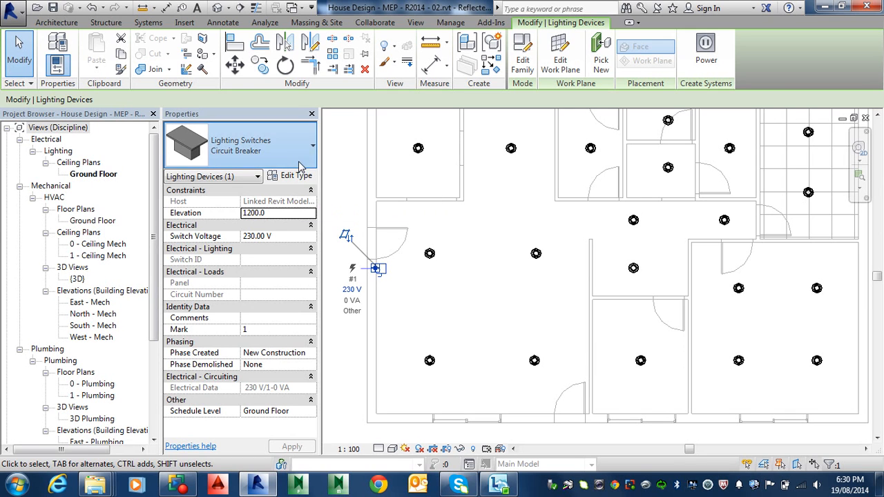
pyautogui.click(301, 168)
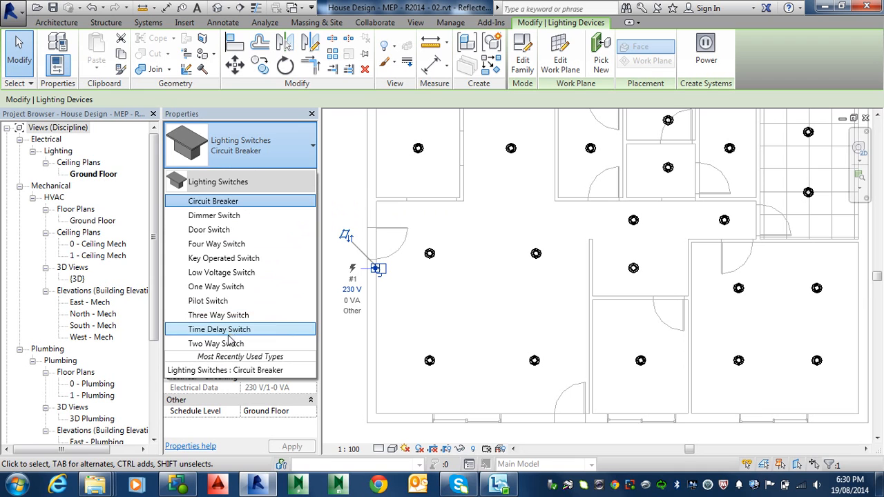
pyautogui.click(239, 293)
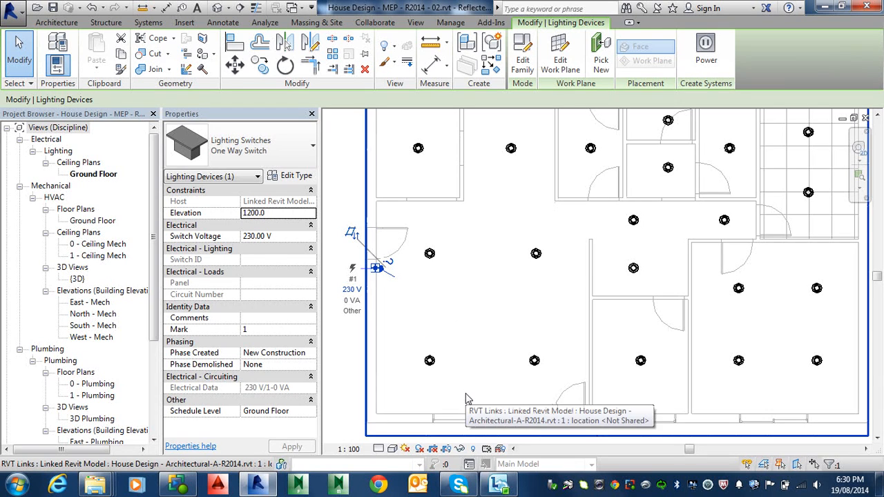
pyautogui.click(335, 184)
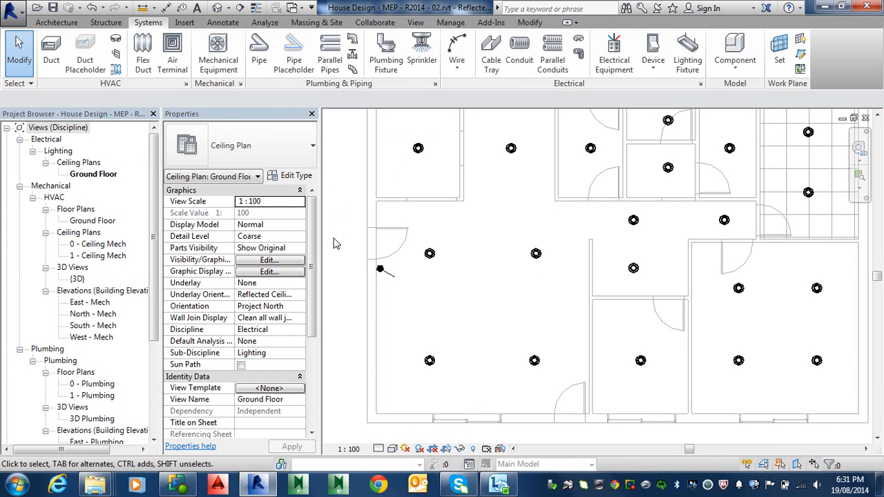
pyautogui.press('alt')
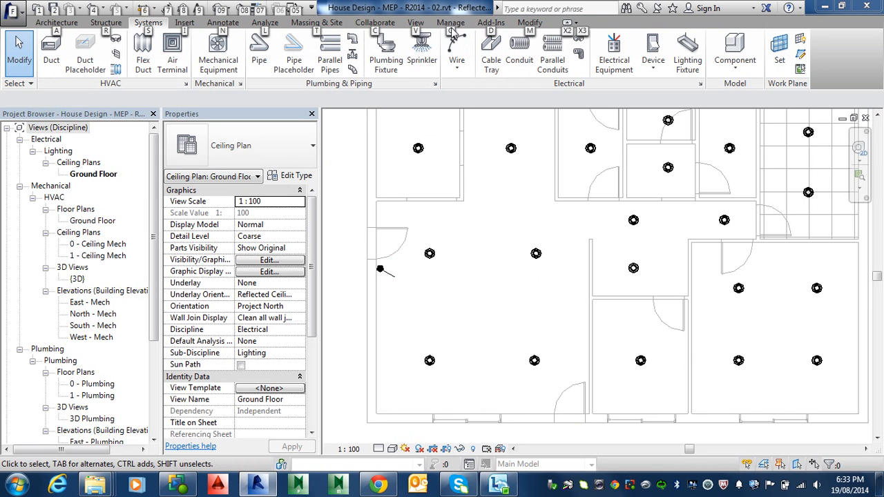
pyautogui.press('alt')
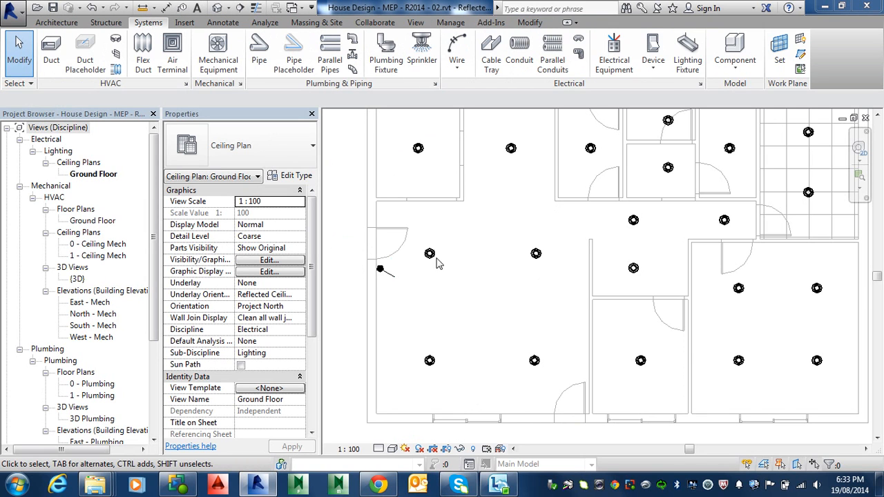
# Create similar One Way Switches beside the south entrance door and the doors of the two lower-right rooms and the narrow room beside the tiled one
pyautogui.click(380, 268)
pyautogui.rightClick(380, 269)
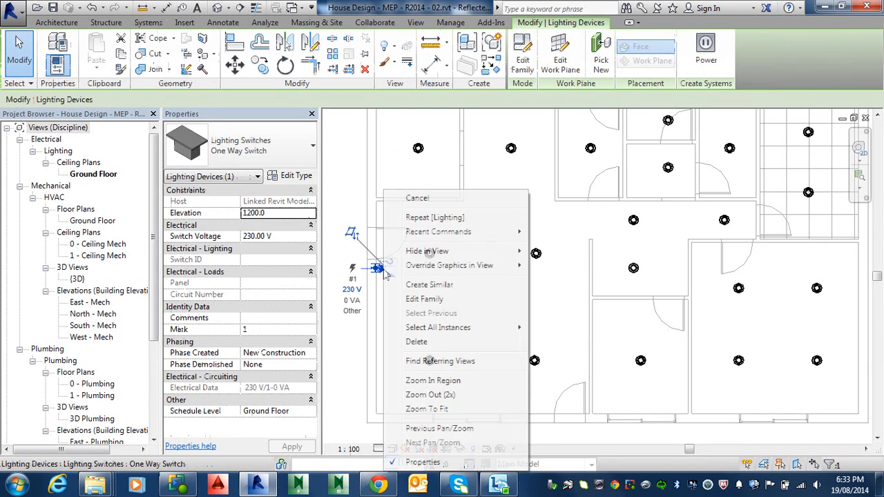
pyautogui.click(421, 285)
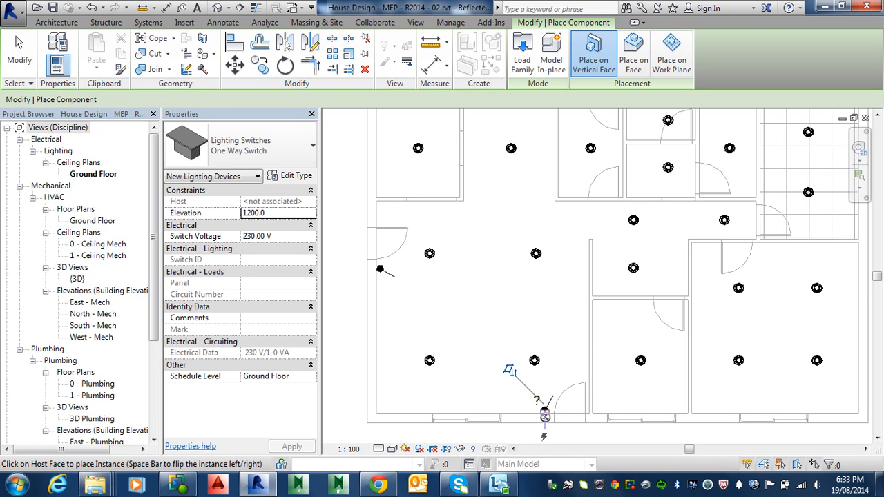
pyautogui.click(545, 412)
pyautogui.click(644, 302)
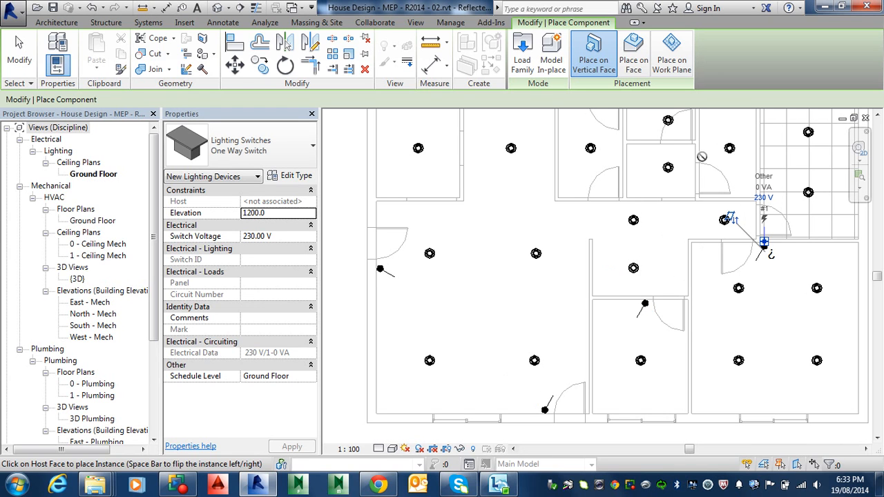
# Place One Way Switches beside the doors of the two small stacked rooms and the room adjoining them on the west
pyautogui.moveTo(675, 206); pyautogui.dragTo(642, 335, button='middle')
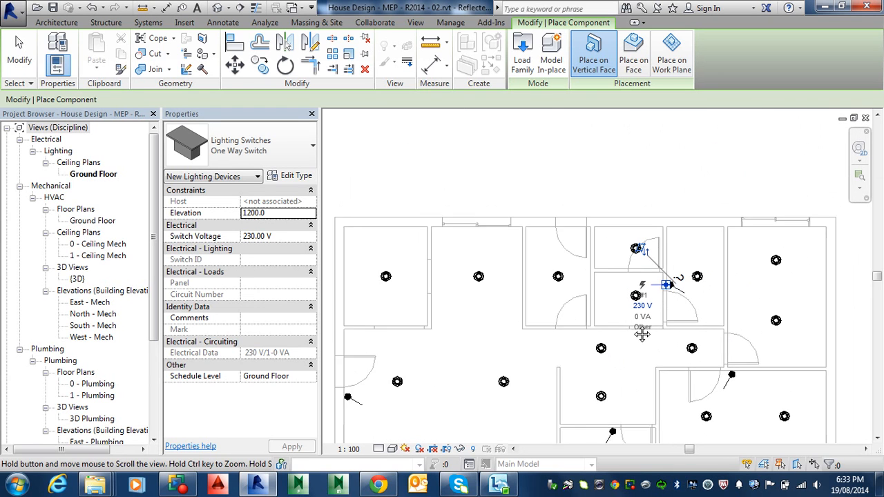
pyautogui.scroll(2, 639, 333)
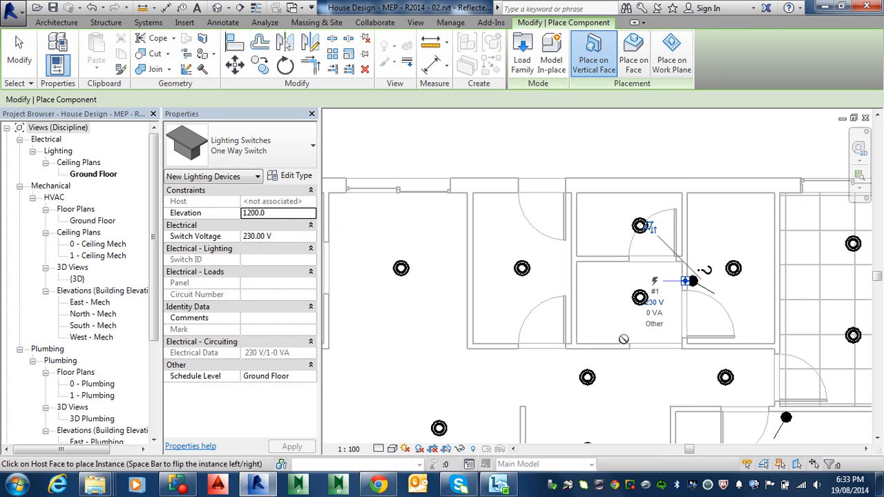
pyautogui.click(613, 344)
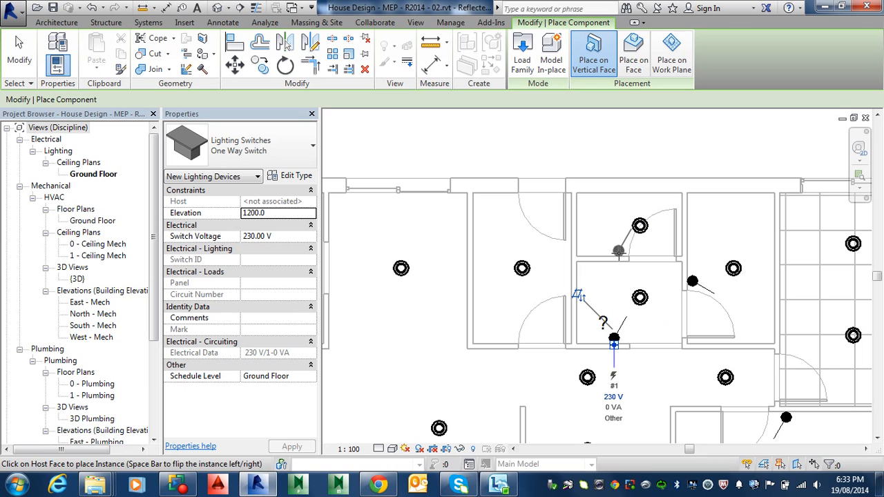
pyautogui.click(617, 252)
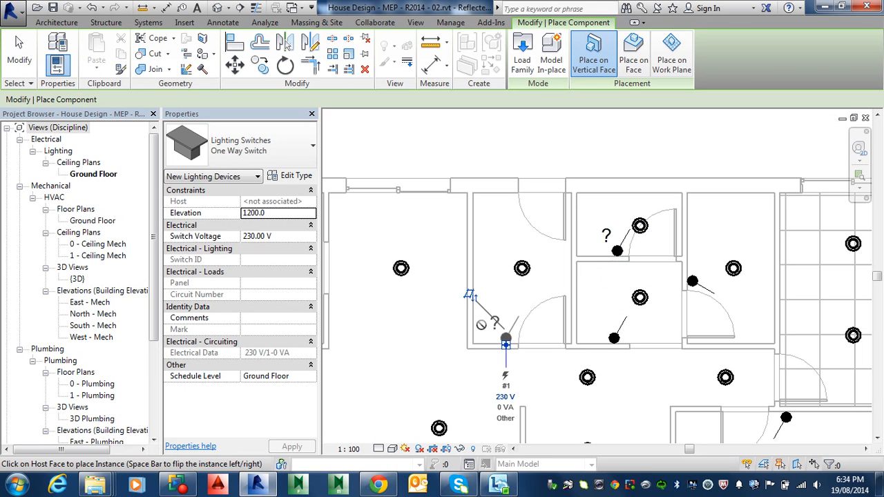
# Place One Way Switches on both faces of the wall dividing the two upper-left rooms, beside its opening
pyautogui.moveTo(476, 316); pyautogui.dragTo(541, 298, button='middle')
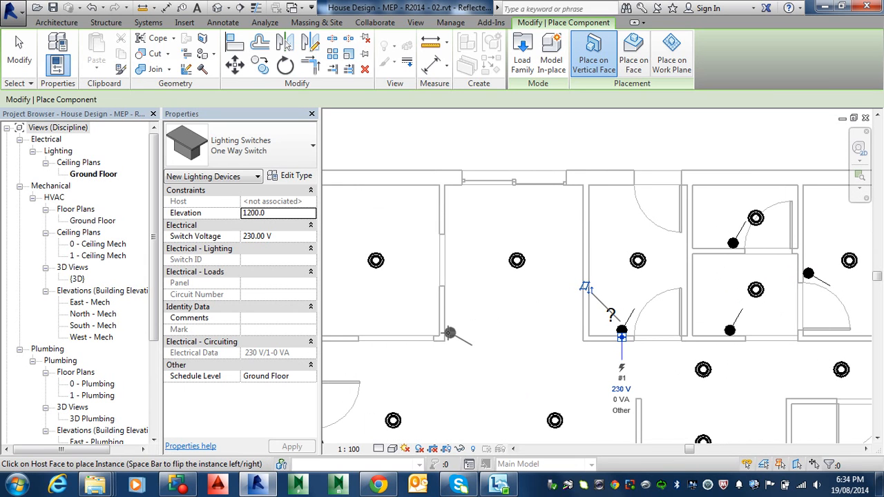
pyautogui.click(449, 334)
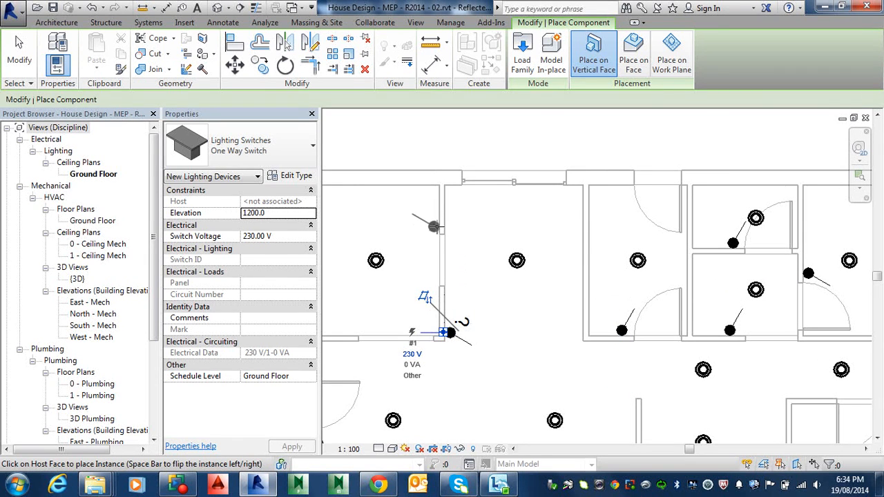
pyautogui.click(433, 226)
# Place a One Way Switch on the wall inside the tiled-ceiling room, beside its door, and finish placement
pyautogui.moveTo(553, 326); pyautogui.dragTo(612, 223, button='middle')
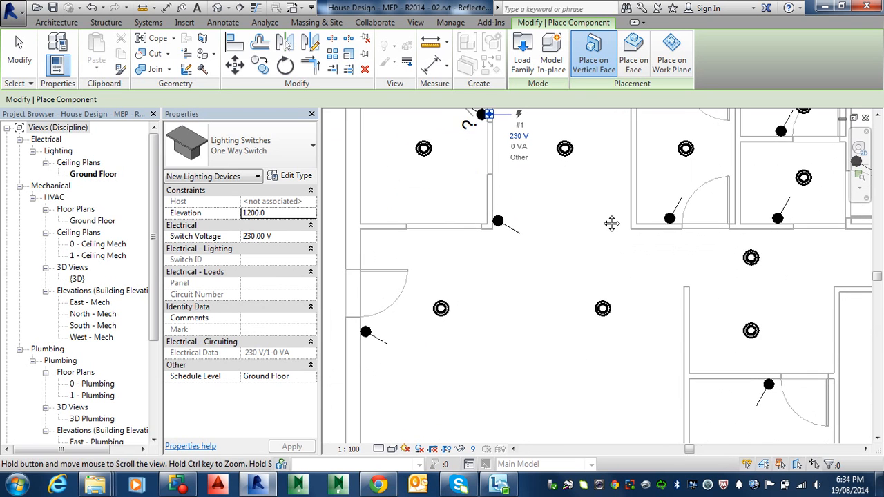
pyautogui.moveTo(625, 295); pyautogui.dragTo(538, 286, button='middle')
pyautogui.scroll(-3, 540, 285)
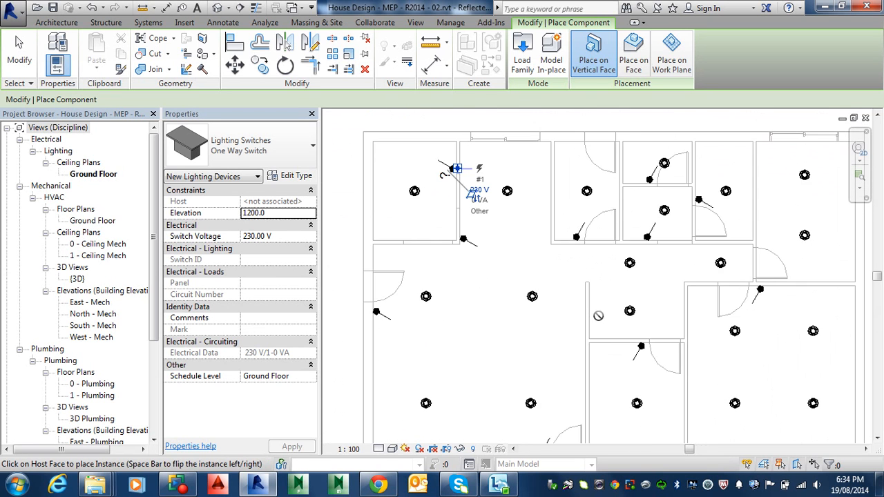
pyautogui.moveTo(599, 326); pyautogui.dragTo(540, 326, button='middle')
pyautogui.scroll(3, 699, 237)
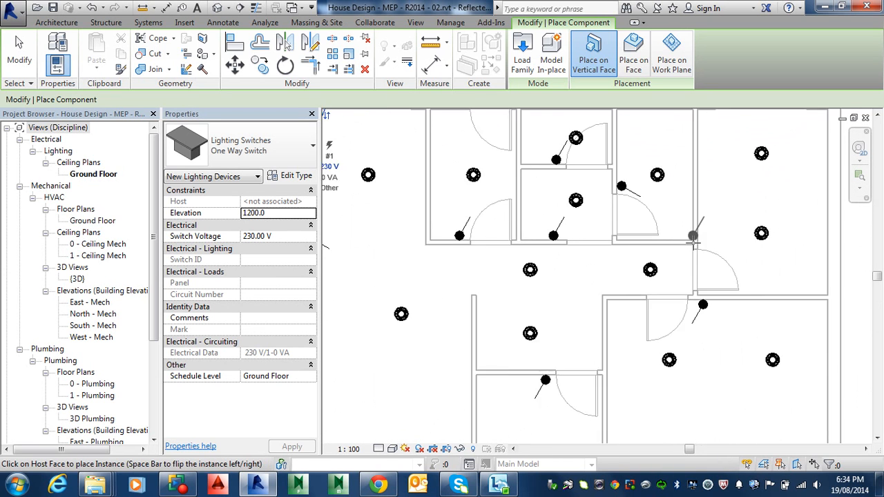
pyautogui.click(701, 235)
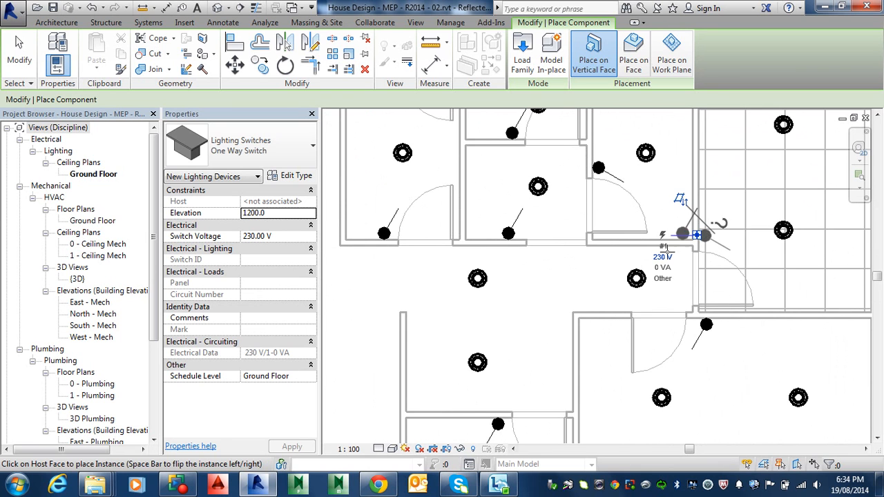
pyautogui.scroll(-2, 659, 253)
pyautogui.moveTo(554, 316); pyautogui.dragTo(679, 246, button='middle')
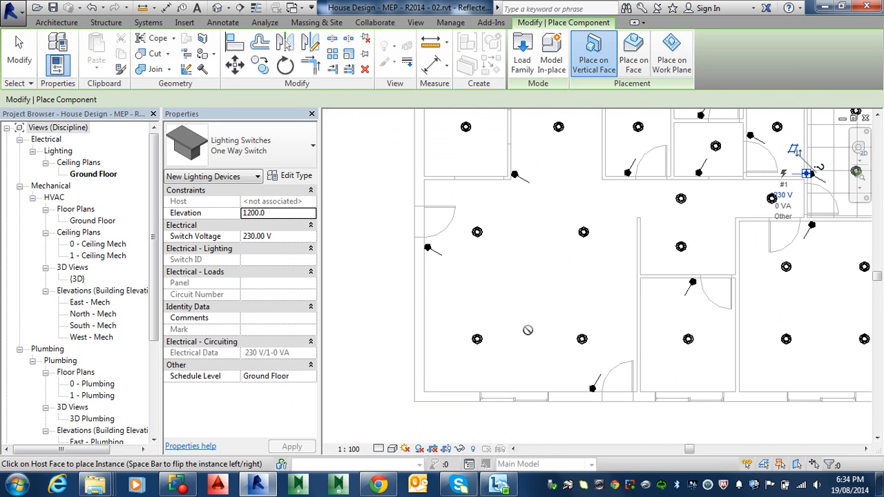
pyautogui.moveTo(447, 213); pyautogui.dragTo(457, 195, button='middle')
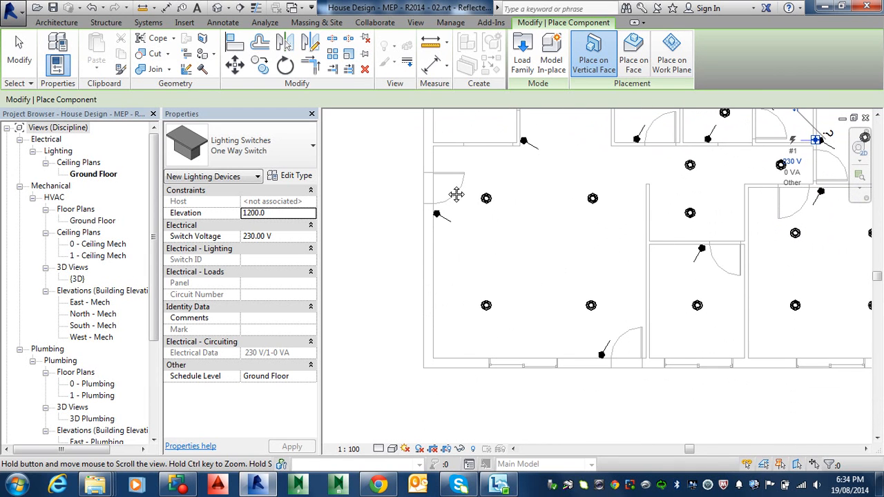
pyautogui.press('Escape')
pyautogui.press('Escape')
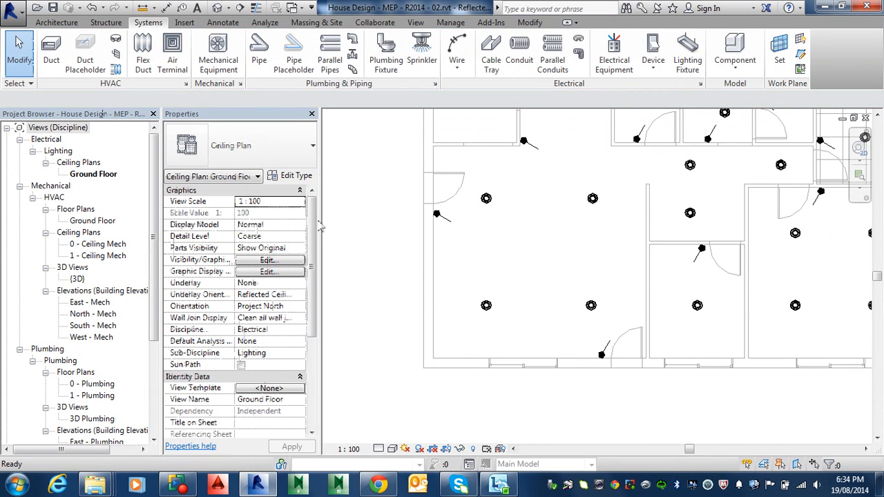
# Change the switches beside the west entrance door and the south entrance door to the Two Way Switch type
pyautogui.click(441, 218)
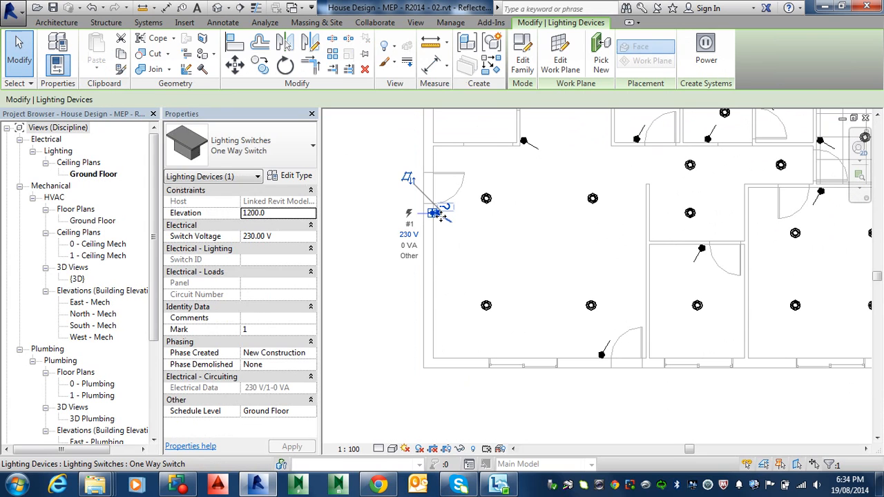
pyautogui.click(299, 159)
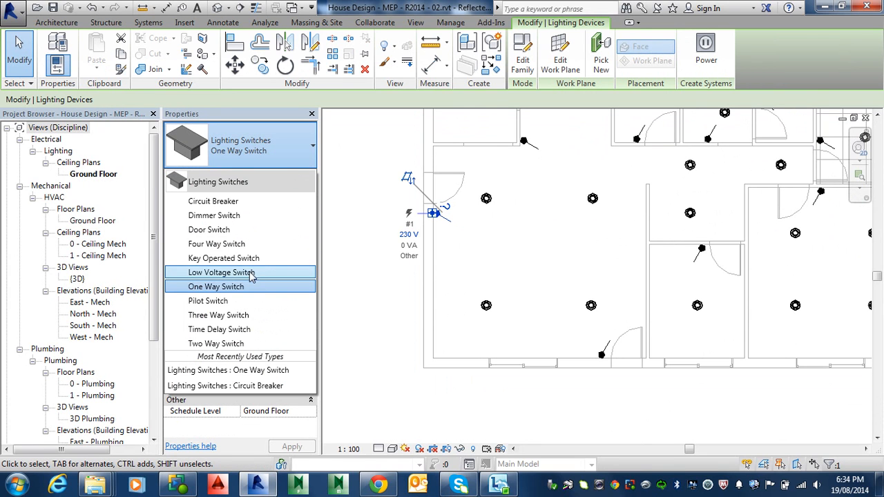
pyautogui.click(234, 343)
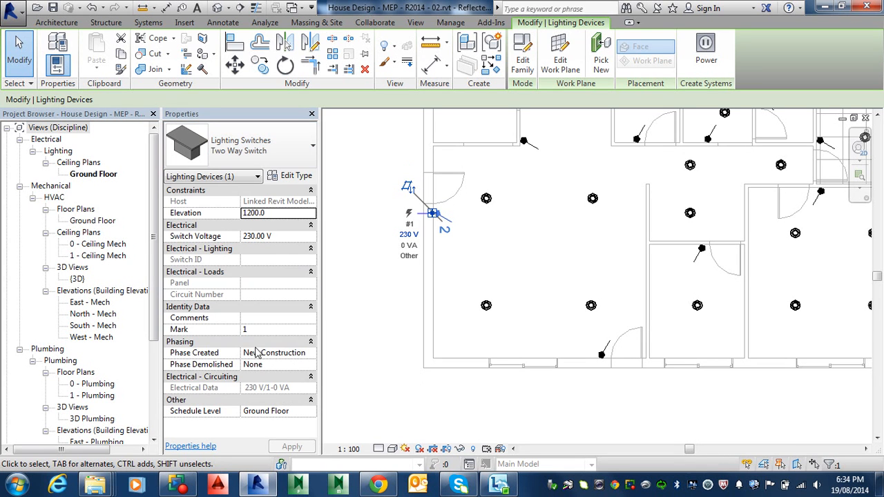
pyautogui.click(604, 355)
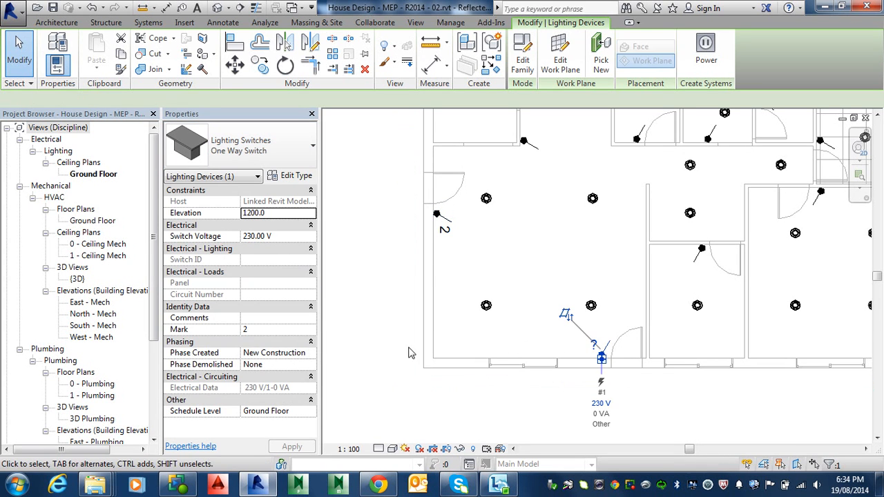
pyautogui.click(270, 161)
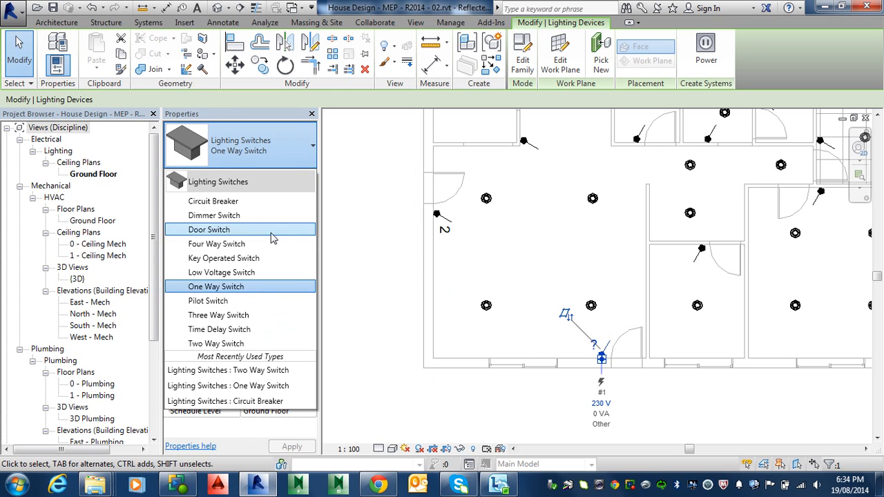
pyautogui.click(234, 343)
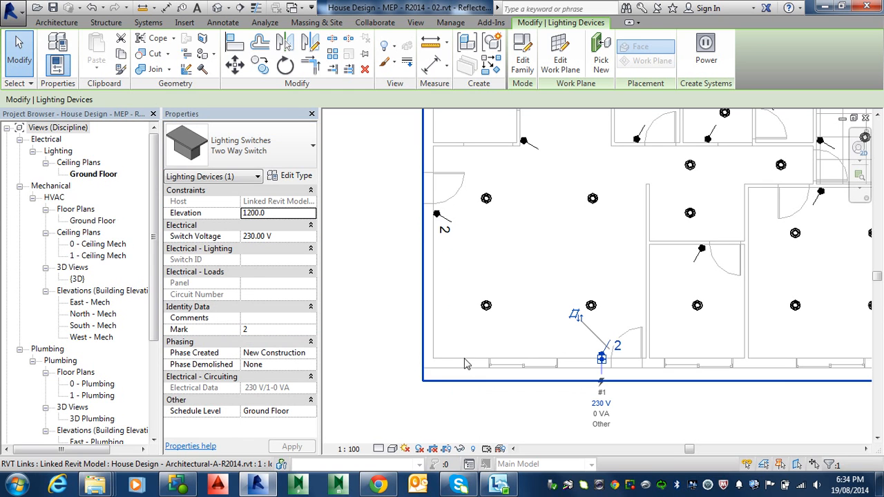
pyautogui.press('Escape')
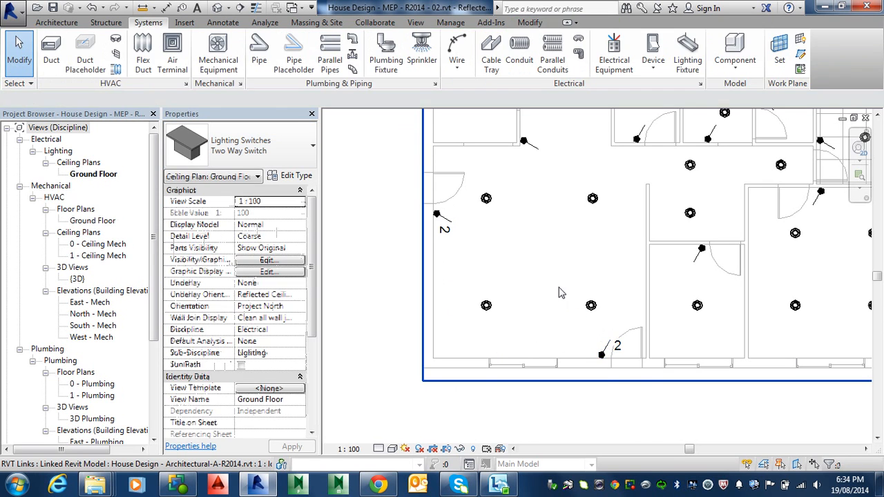
# Create a similar One Way Switch on the large room's face of the short wall end at the corridor opening
pyautogui.moveTo(452, 260); pyautogui.dragTo(394, 316, button='middle')
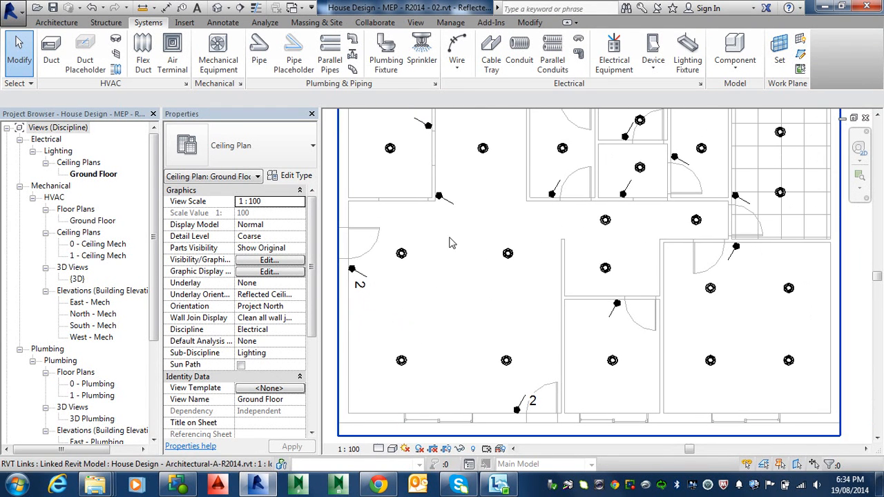
pyautogui.rightClick(441, 196)
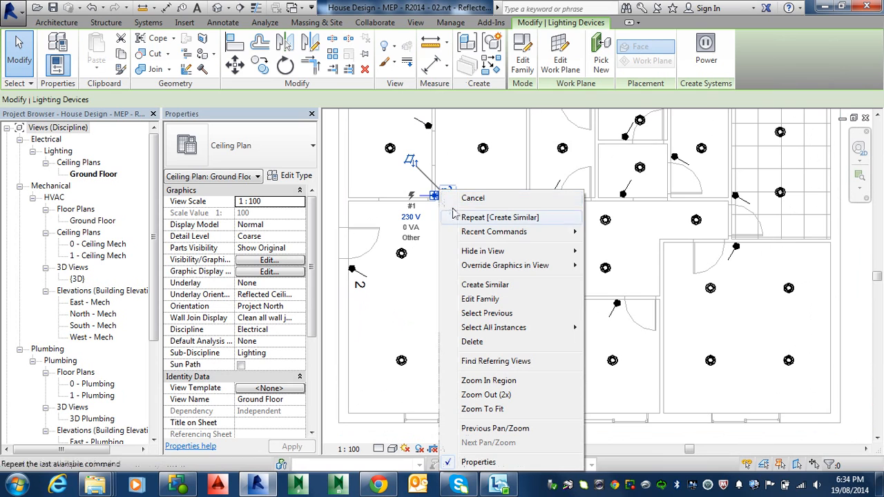
pyautogui.click(485, 285)
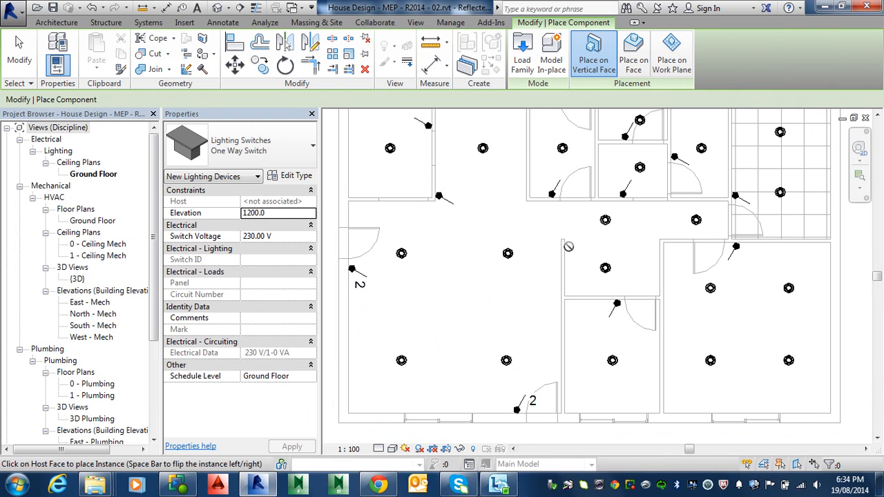
pyautogui.click(565, 245)
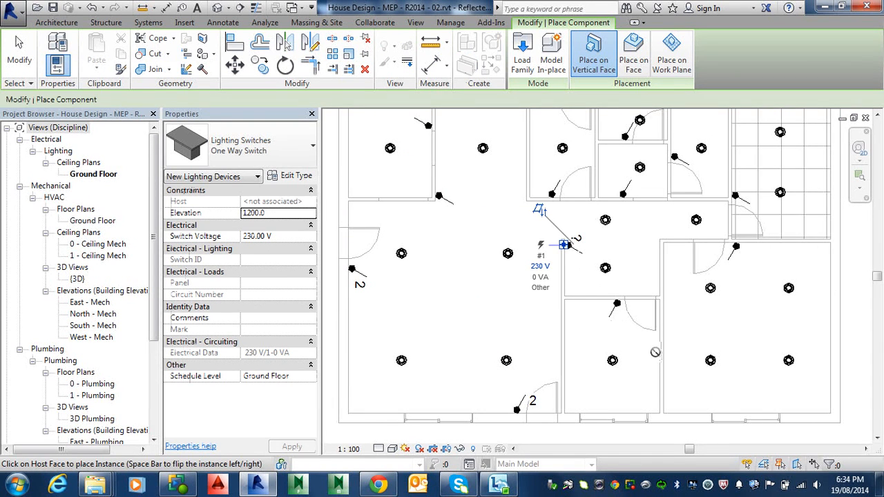
pyautogui.moveTo(631, 361)
pyautogui.mouseDown(button='middle')
pyautogui.moveTo(642, 349)
pyautogui.moveTo(641, 370)
pyautogui.mouseUp(button='middle')
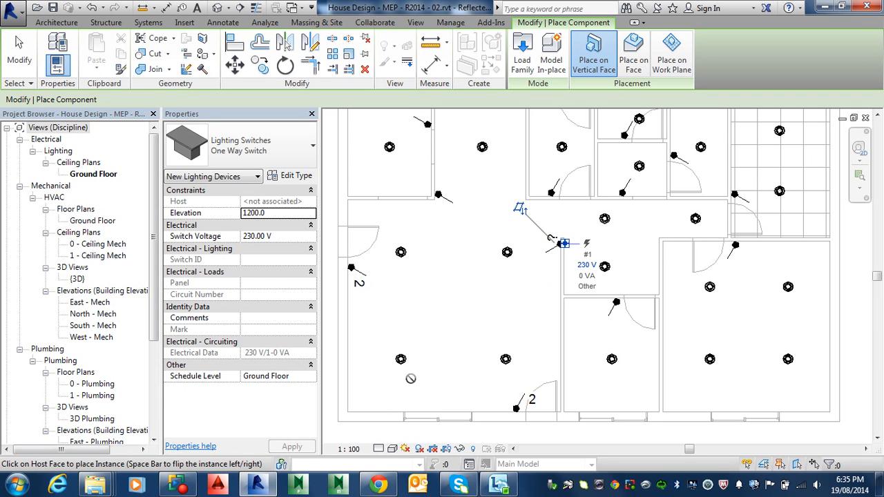
# Place another One Way Switch on the corridor side of the wall south of the two-door room, and finish placement
pyautogui.scroll(2, 542, 215)
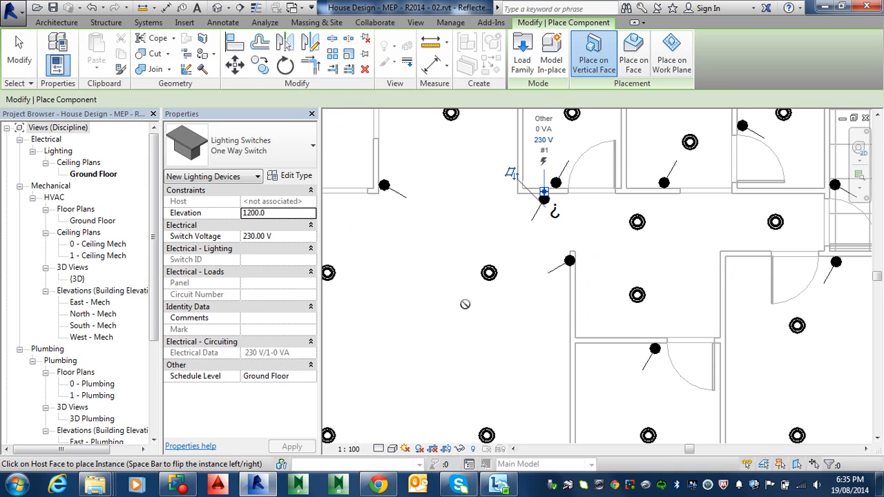
pyautogui.scroll(-2, 545, 282)
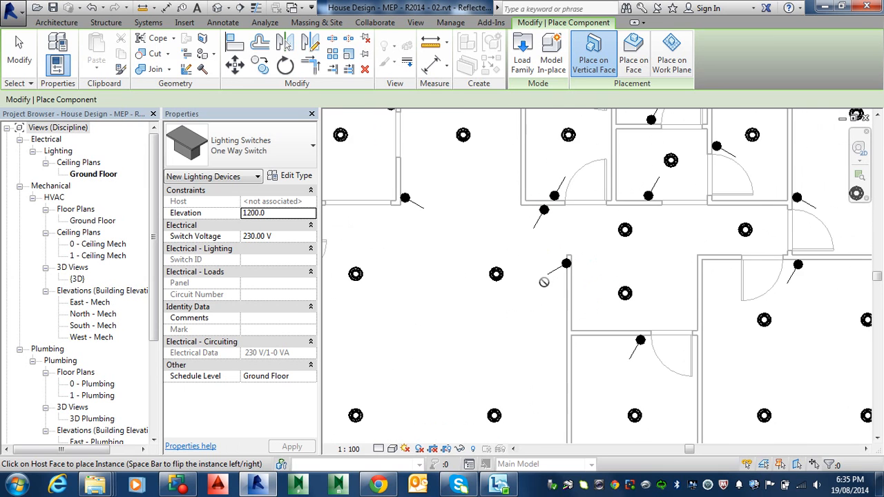
pyautogui.moveTo(540, 284); pyautogui.dragTo(547, 217, button='middle')
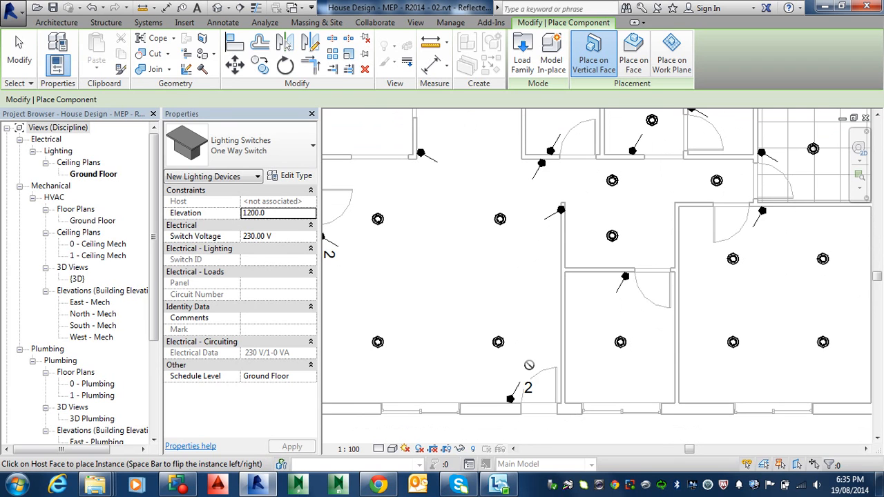
pyautogui.moveTo(539, 377); pyautogui.dragTo(578, 405, button='middle')
pyautogui.scroll(-1, 533, 385)
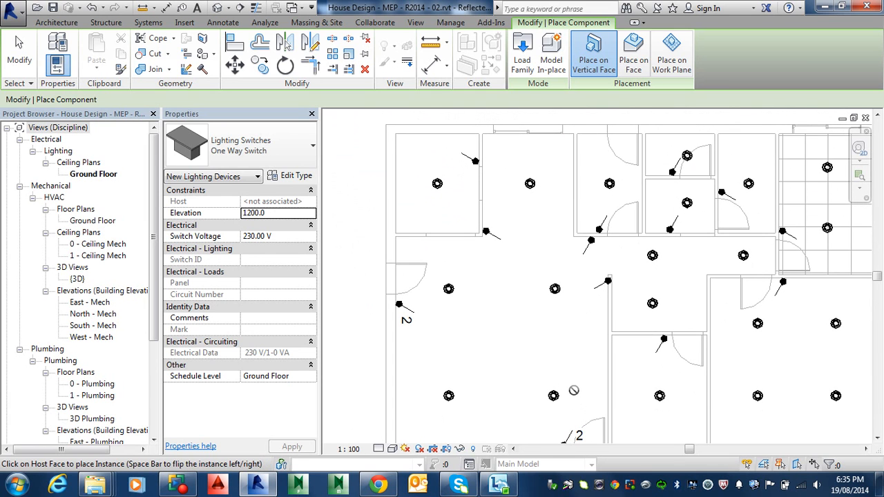
pyautogui.press('Escape')
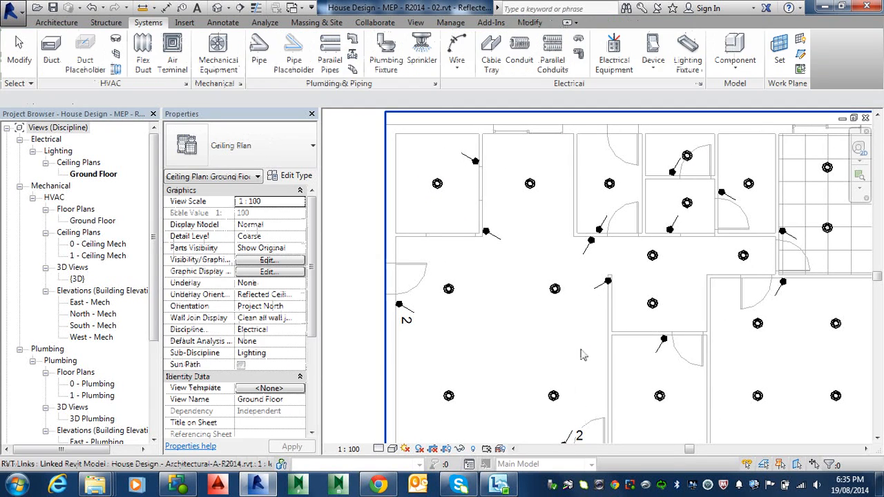
# Delete the One Way Switch on the corridor side of the two-door room's south wall
pyautogui.click(592, 251)
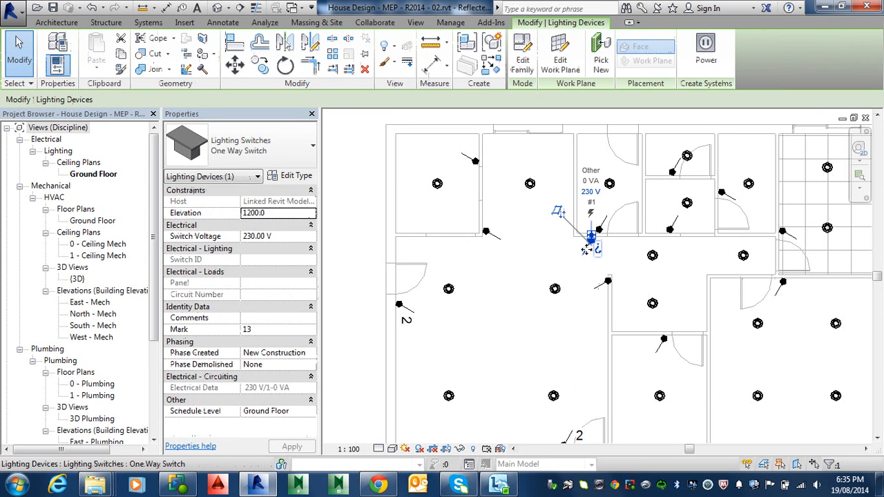
pyautogui.press('Escape')
pyautogui.moveTo(610, 385); pyautogui.dragTo(649, 344, button='middle')
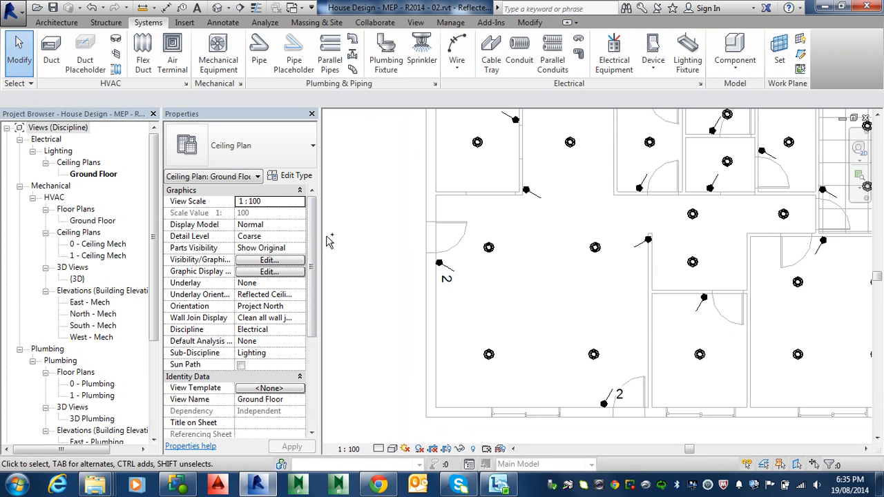
# Create a similar One Way Switch beside the north exterior door of the two-door room
pyautogui.press('alt')
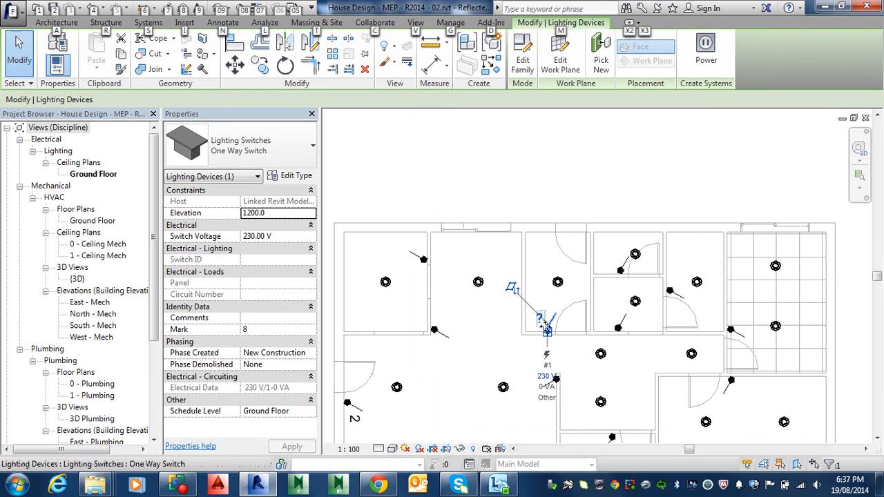
pyautogui.rightClick(546, 325)
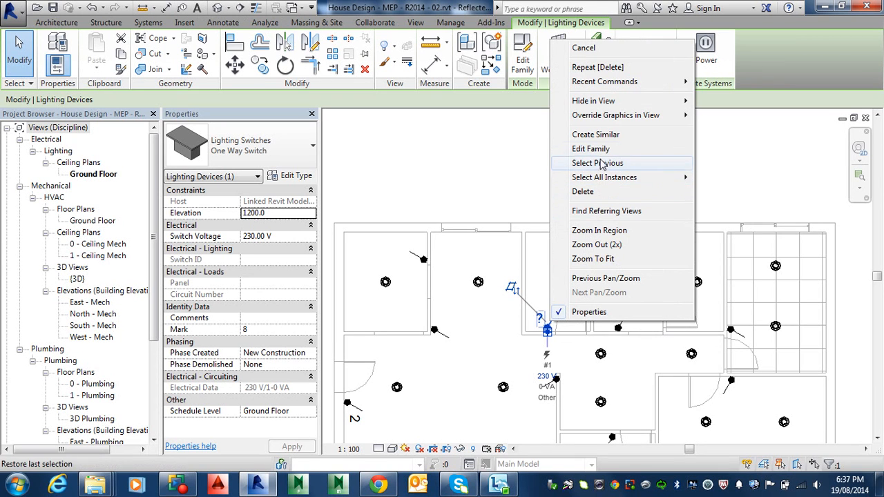
pyautogui.click(594, 135)
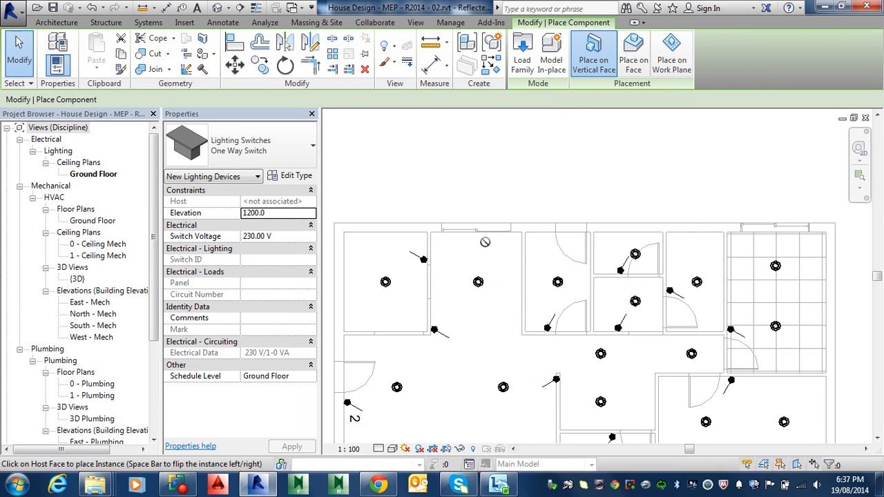
pyautogui.click(552, 236)
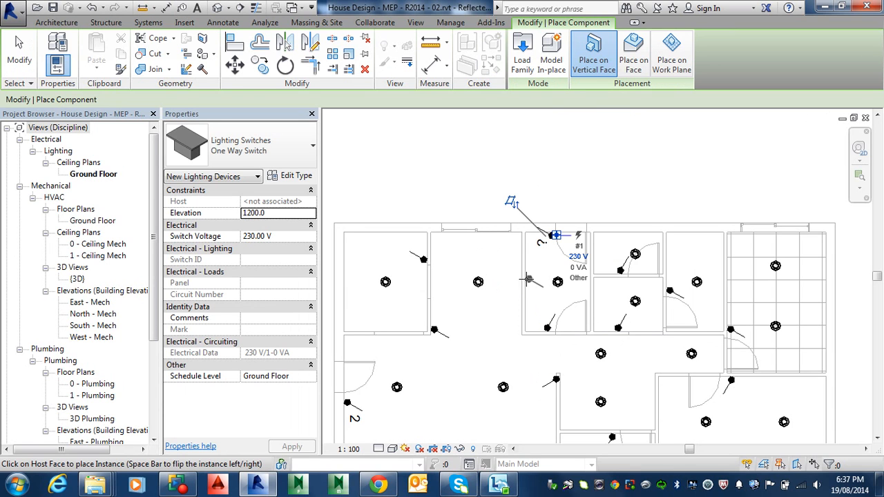
pyautogui.click(270, 161)
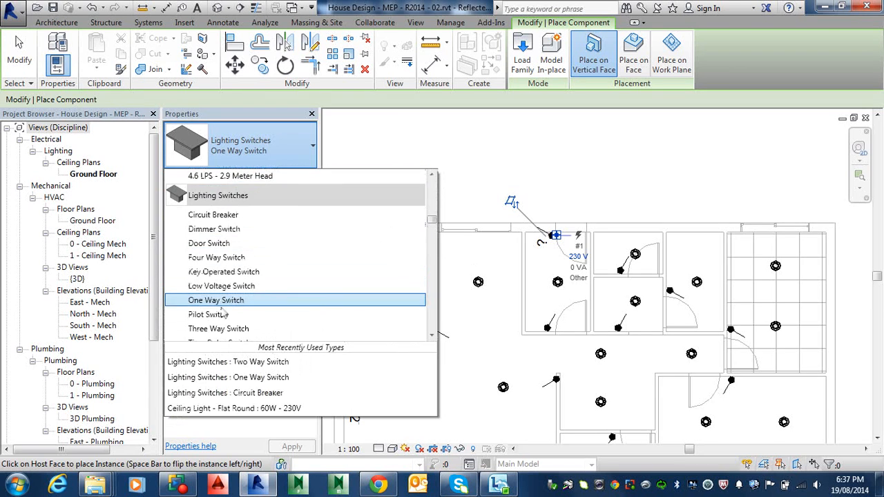
pyautogui.scroll(-1, 219, 314)
pyautogui.click(217, 325)
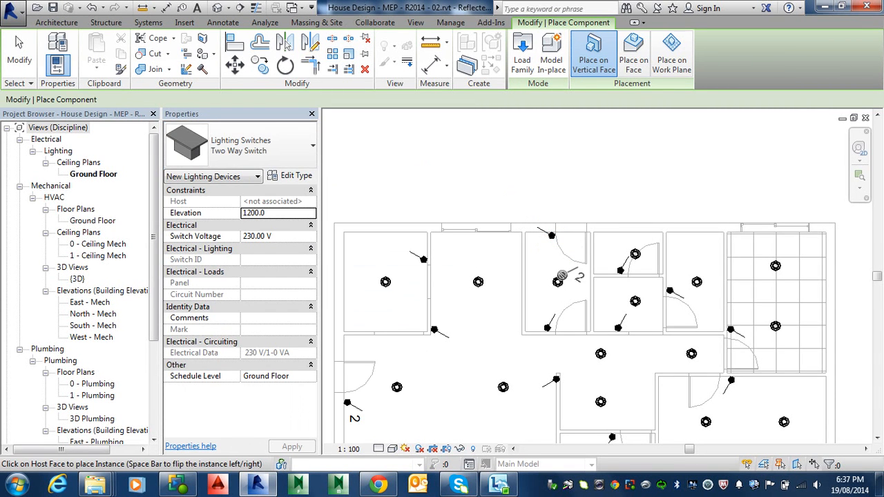
# End placement and change the switches beside the north and south doors of the two-door room to Two Way Switch
pyautogui.press('Escape')
pyautogui.click(547, 235)
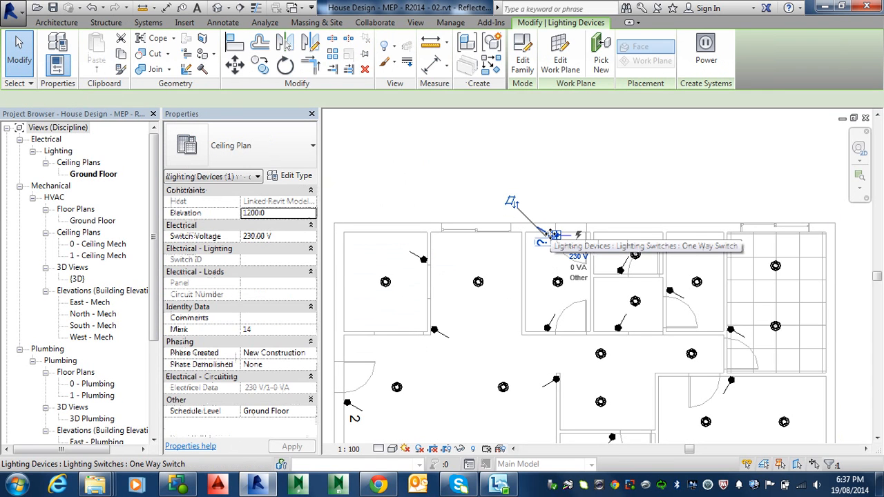
pyautogui.click(290, 147)
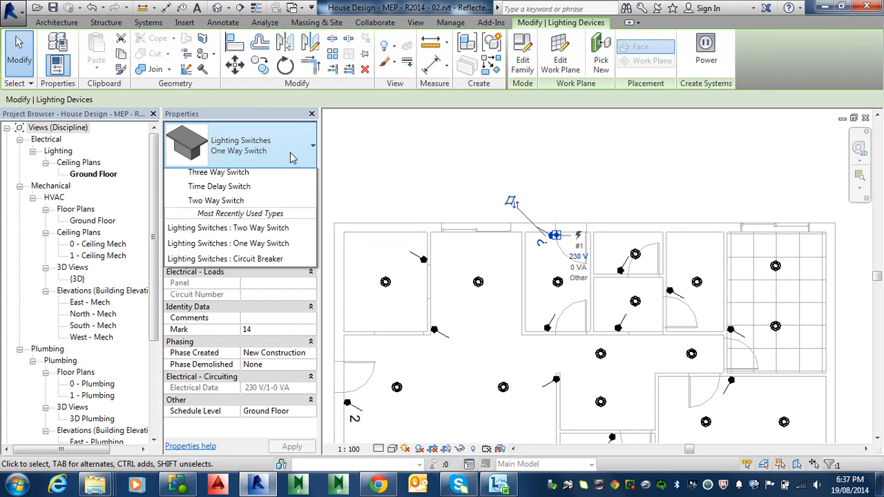
pyautogui.click(235, 343)
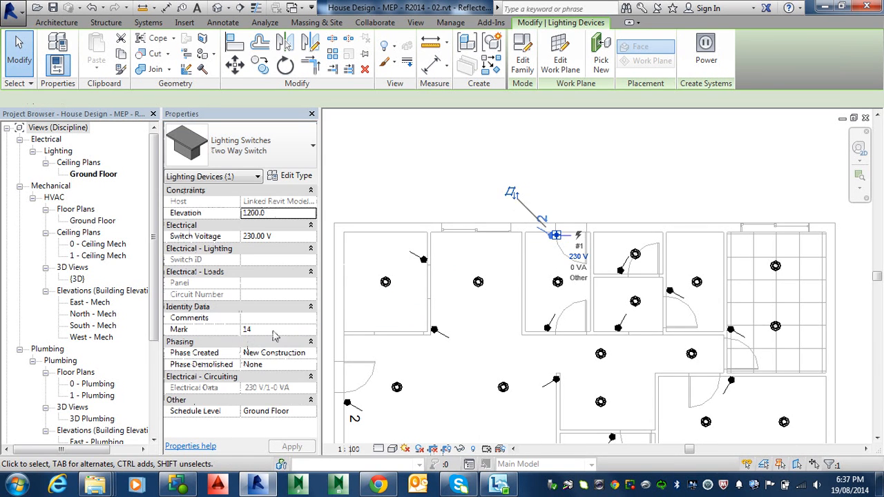
pyautogui.click(554, 326)
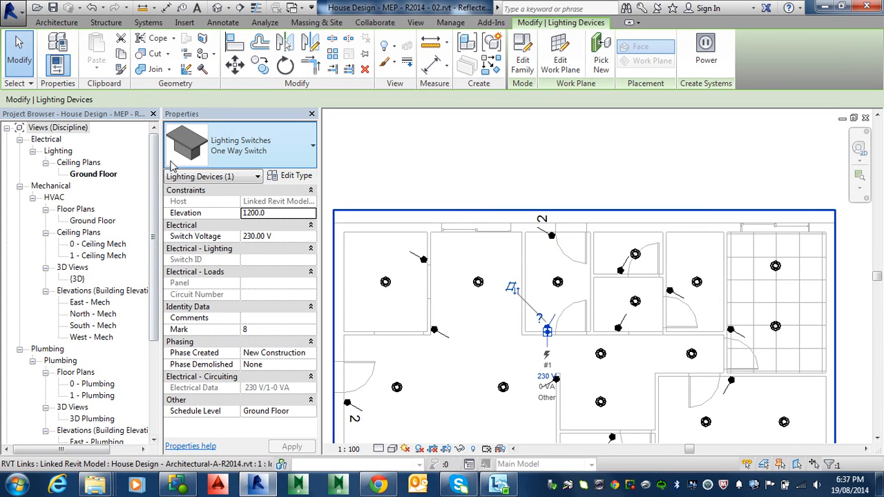
pyautogui.click(261, 166)
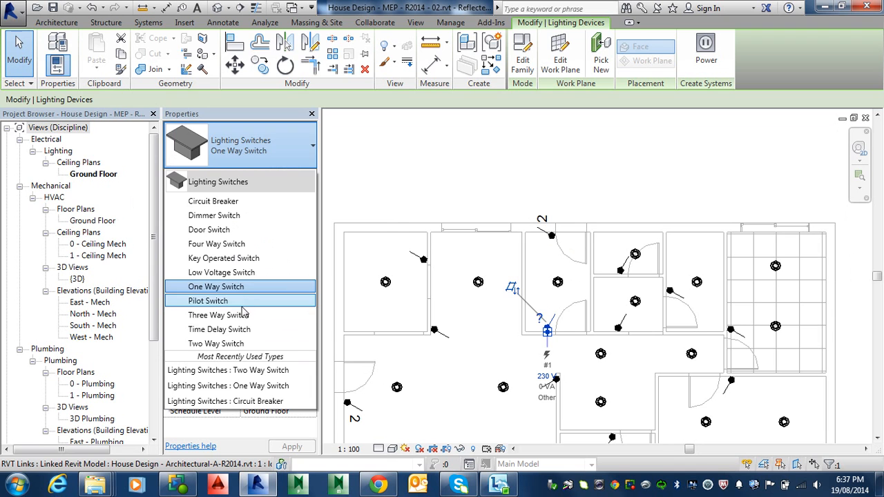
pyautogui.click(233, 343)
pyautogui.press('Escape')
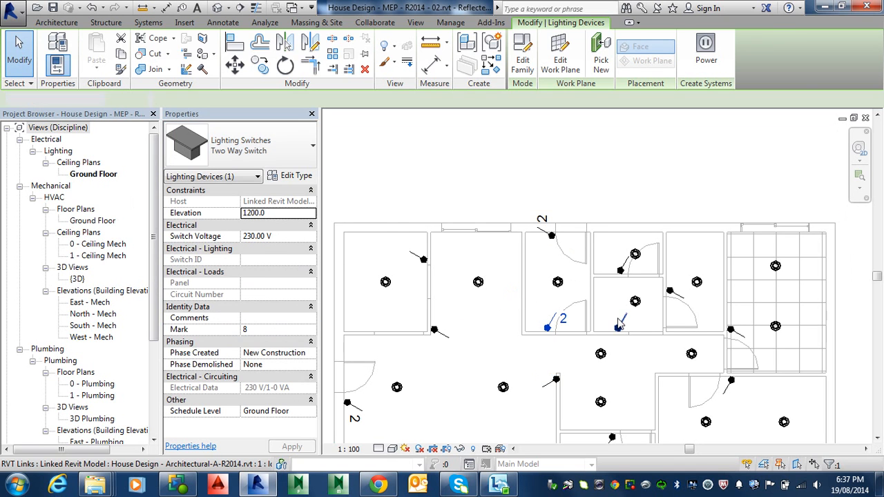
# Flip the Two Way Switch beside the north exterior door so that it faces the opposite side
pyautogui.click(552, 237)
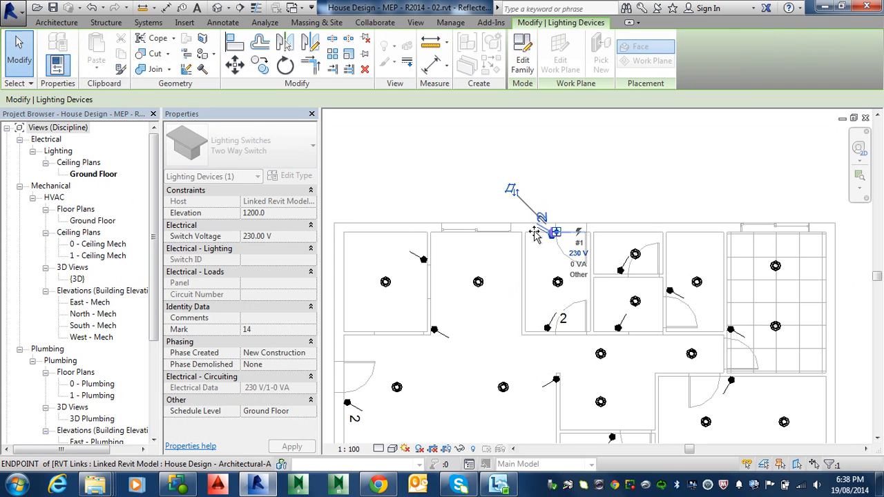
pyautogui.press('Escape')
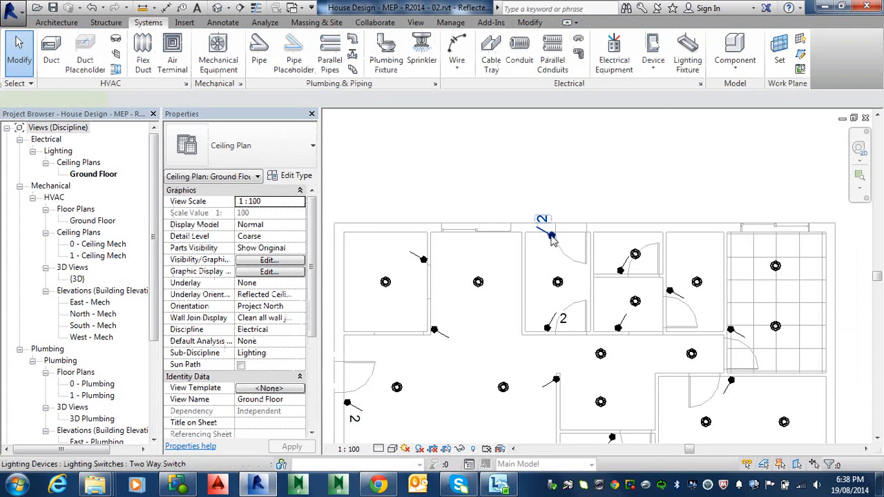
pyautogui.click(552, 236)
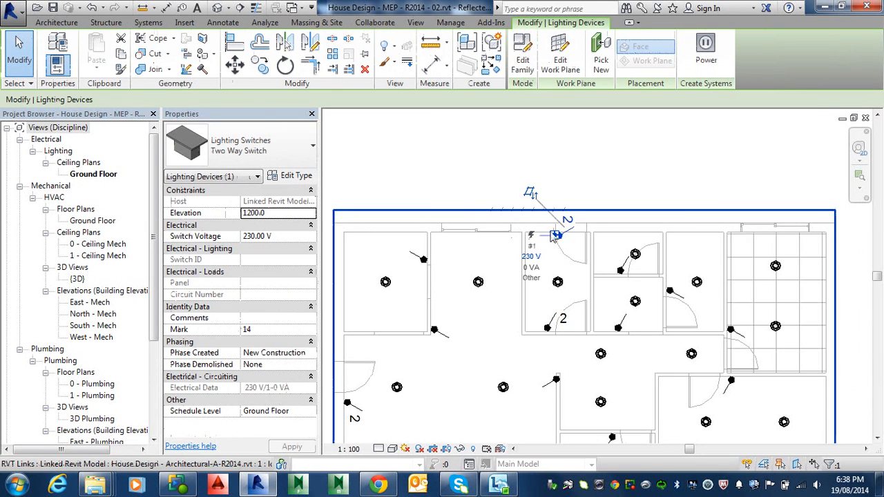
pyautogui.scroll(1, 544, 254)
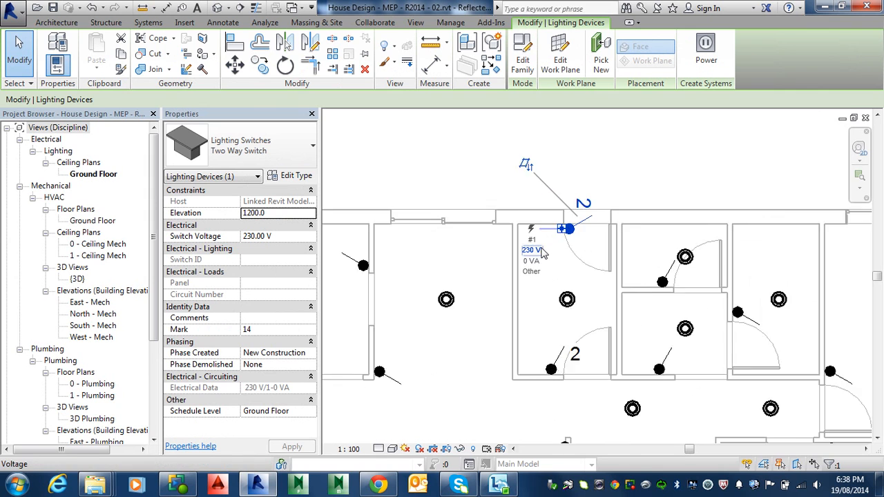
# Flip the Two Way Switch beside the north exterior door to face the opposite way and try to slide it west along the wall
pyautogui.scroll(2, 543, 254)
pyautogui.moveTo(585, 184); pyautogui.dragTo(499, 305, button='middle')
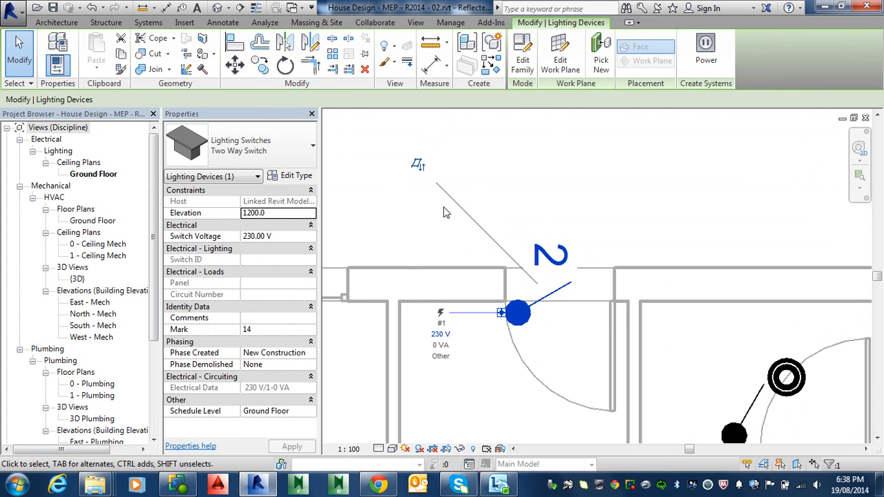
pyautogui.click(418, 165)
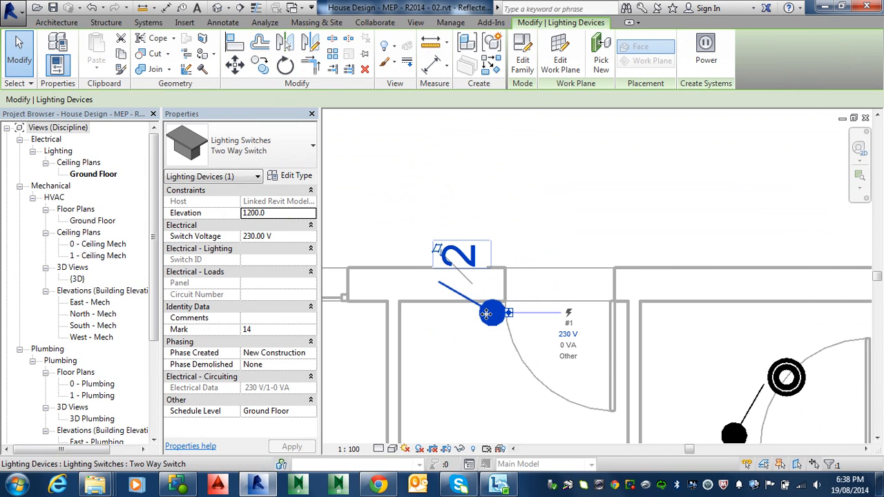
pyautogui.moveTo(487, 314); pyautogui.dragTo(442, 316)
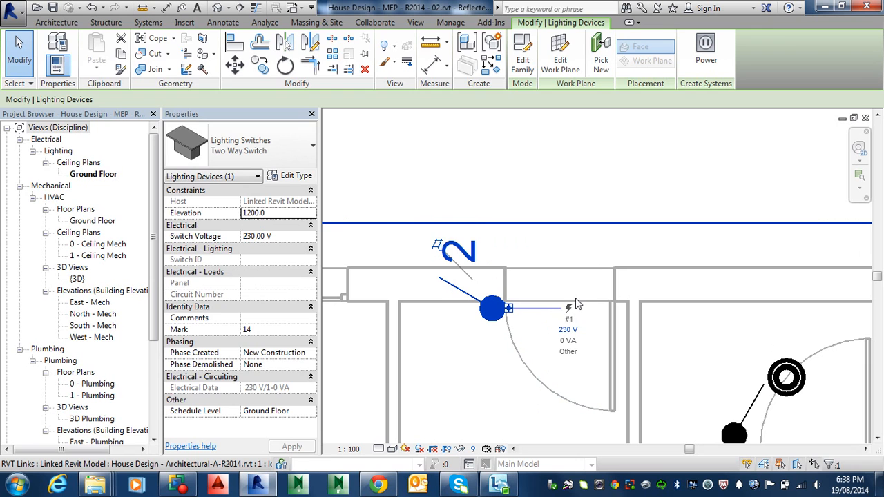
pyautogui.click(576, 330)
pyautogui.scroll(-3, 573, 331)
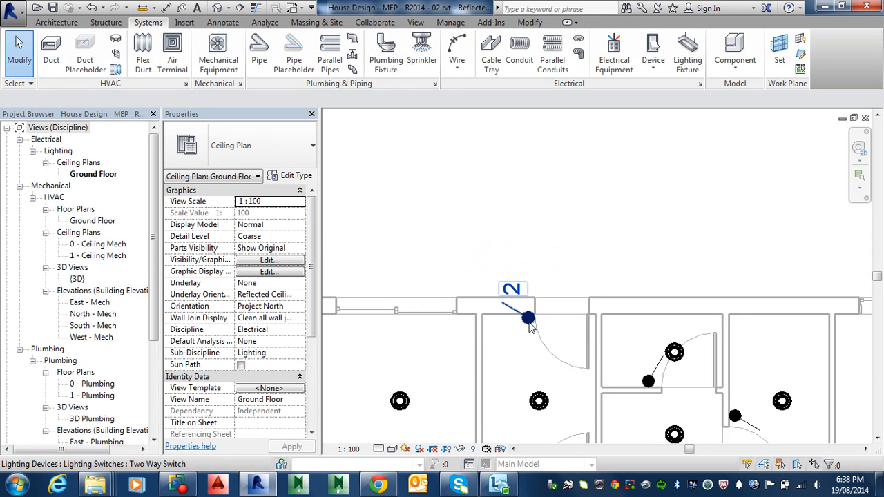
# Delete the Two Way Switch beside the north exterior door and create a similar one from the south switch on the inner wall face west of that door
pyautogui.click(527, 320)
pyautogui.press('Delete')
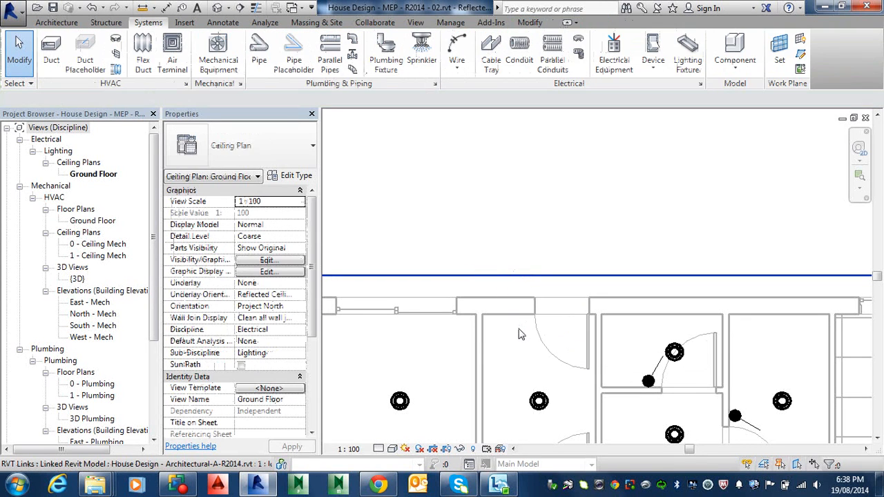
pyautogui.scroll(-2, 525, 338)
pyautogui.scroll(-1, 559, 389)
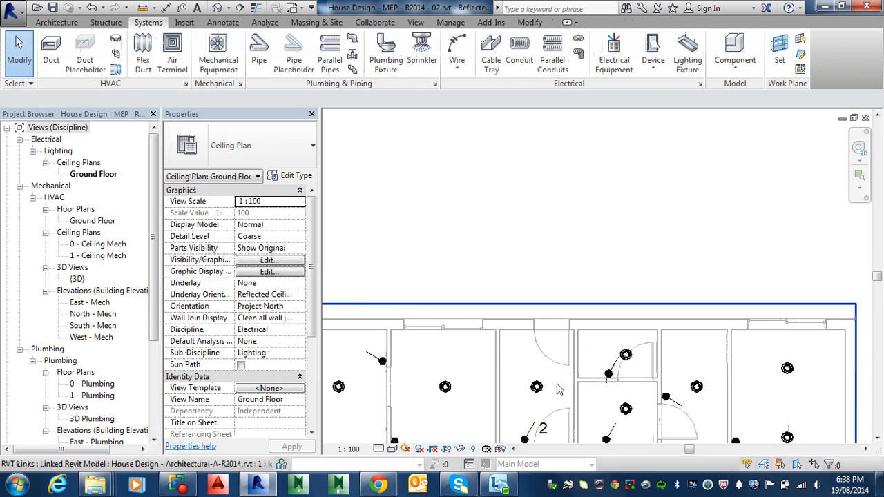
pyautogui.click(526, 430)
pyautogui.rightClick(525, 429)
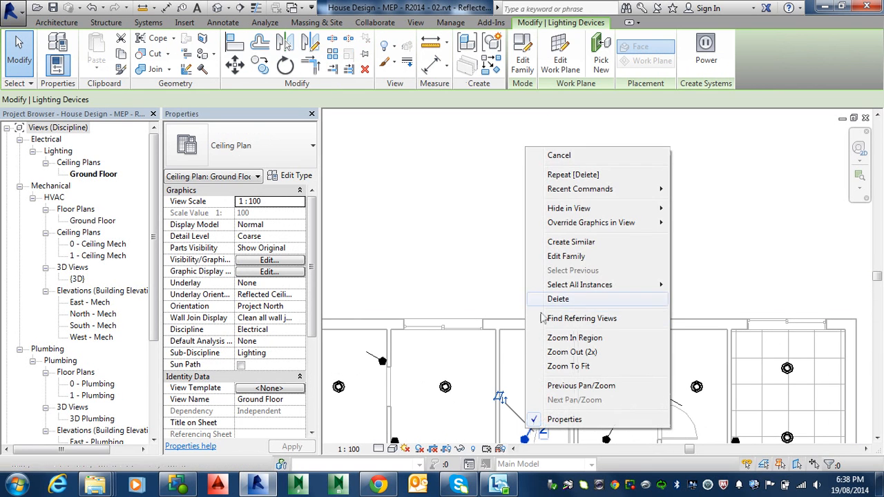
pyautogui.click(573, 243)
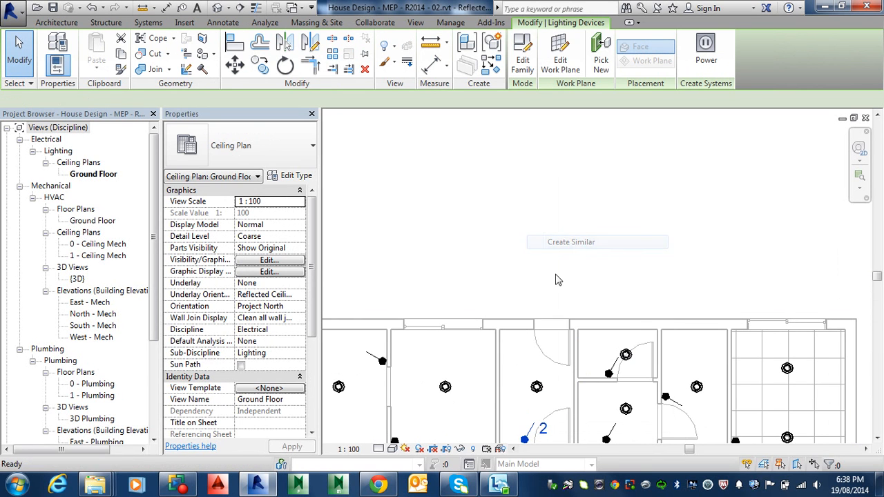
pyautogui.click(521, 333)
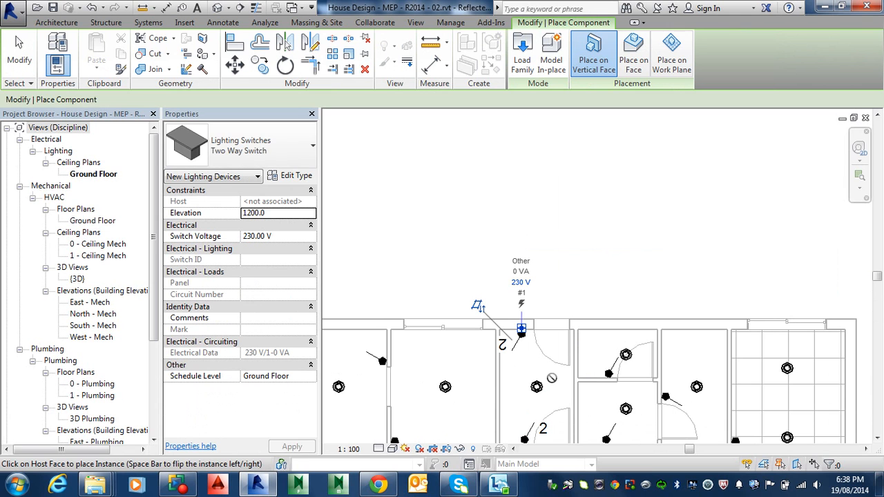
pyautogui.press('Escape')
pyautogui.scroll(-3, 568, 359)
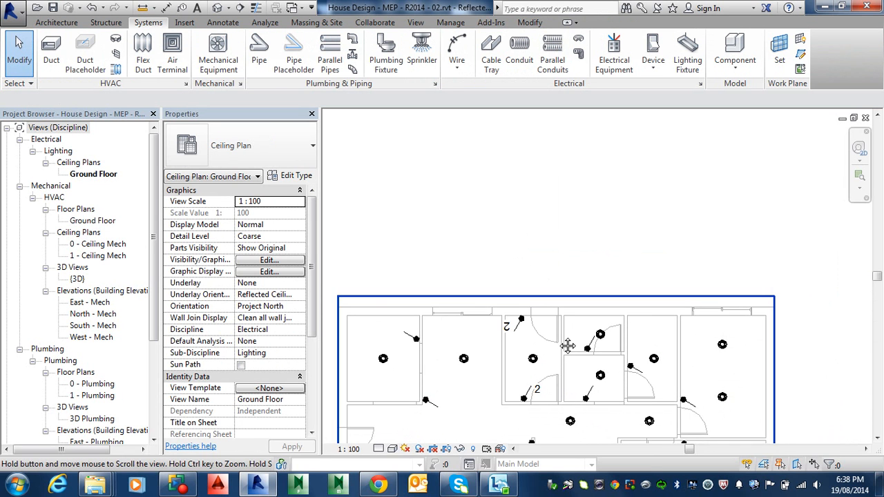
pyautogui.scroll(-1, 588, 312)
pyautogui.moveTo(592, 318); pyautogui.dragTo(578, 212, button='middle')
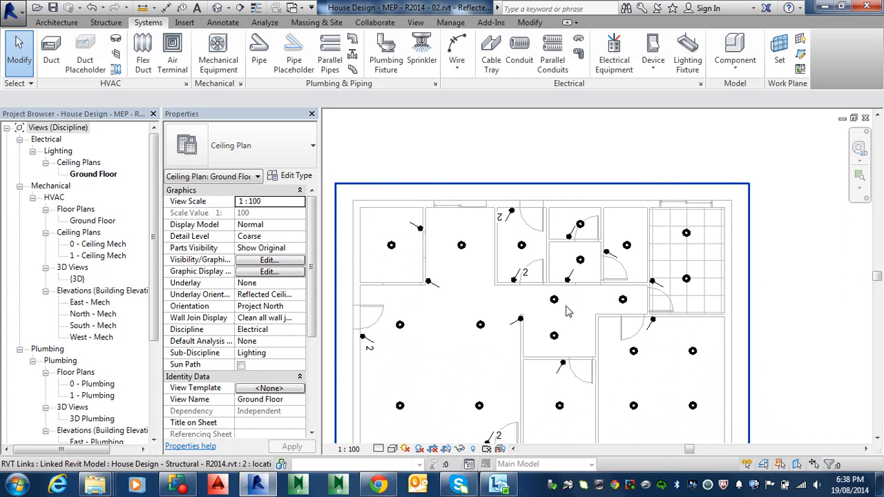
pyautogui.scroll(-1, 572, 335)
pyautogui.moveTo(576, 333); pyautogui.dragTo(575, 311, button='middle')
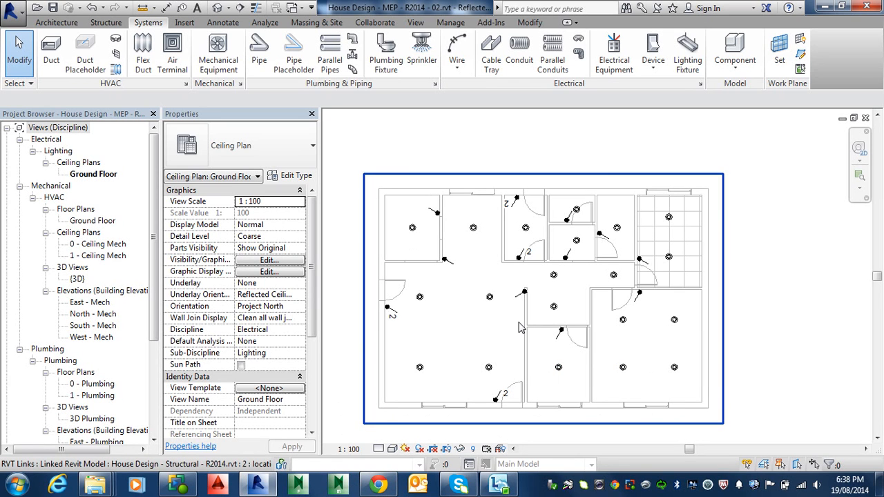
pyautogui.press('alt')
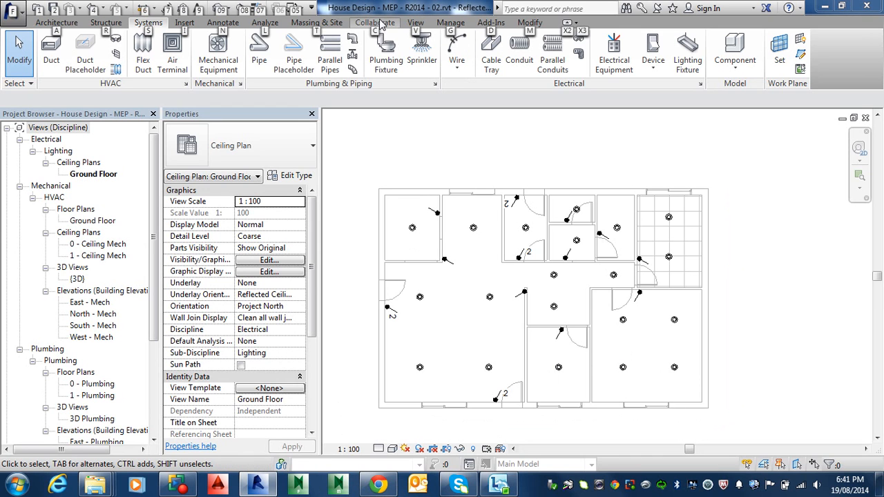
pyautogui.click(385, 7)
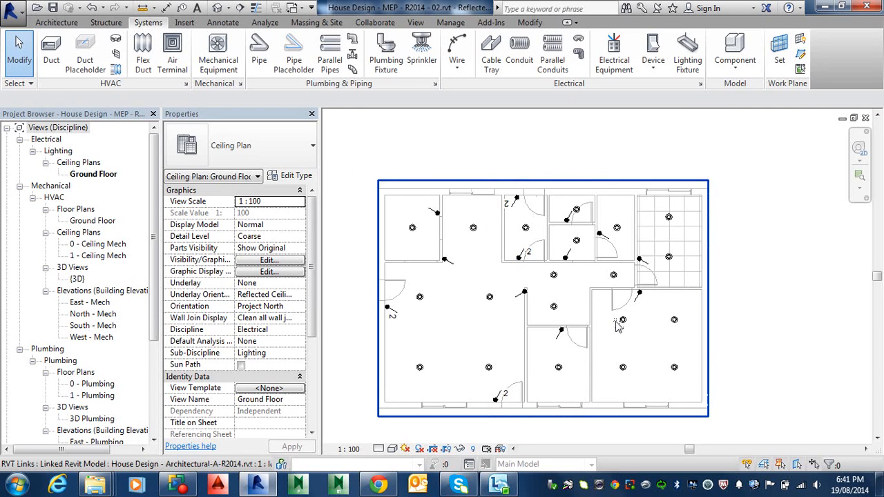
# Move the One Way Switch at the open wall end by the corridor slightly north and flip it to the wall's east face
pyautogui.scroll(4, 524, 298)
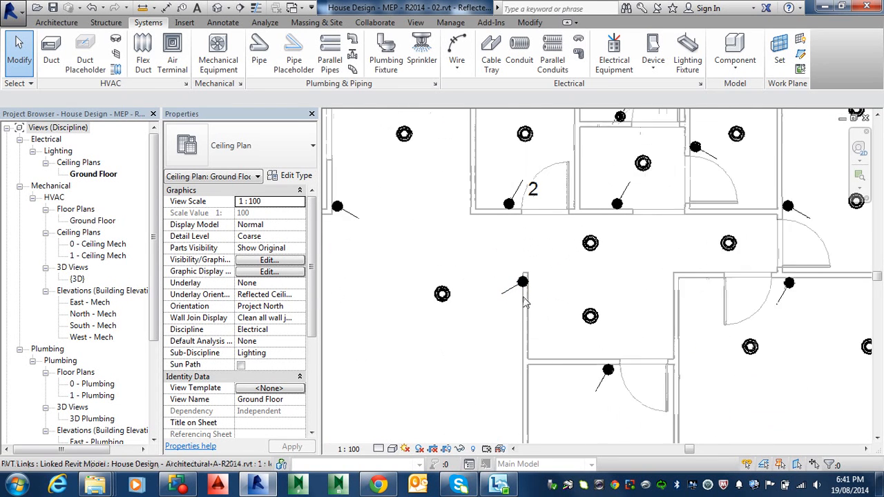
pyautogui.scroll(1, 525, 302)
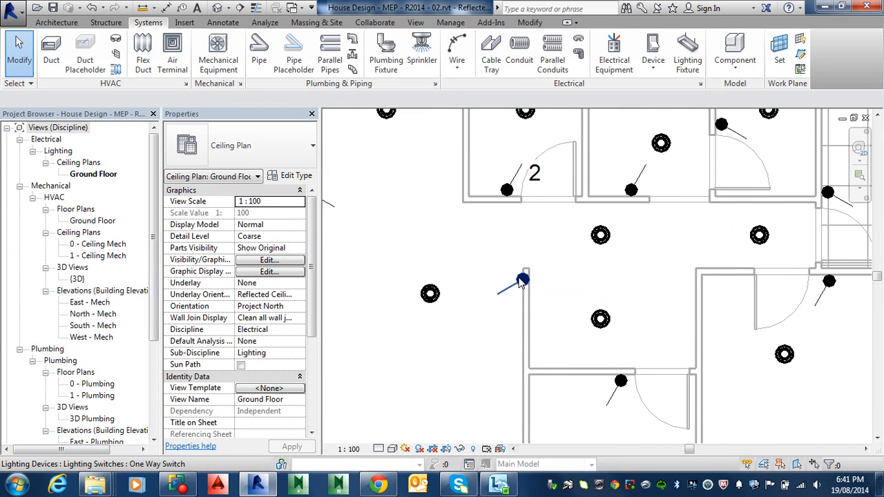
pyautogui.click(522, 280)
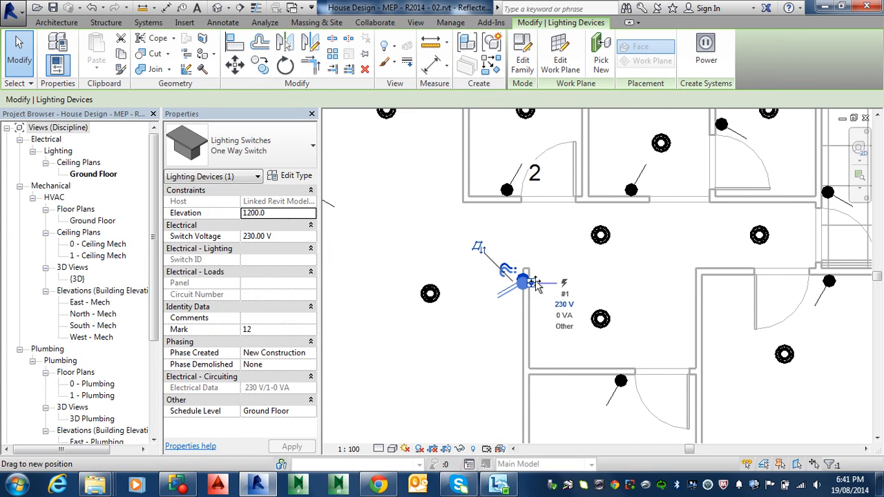
pyautogui.moveTo(535, 280); pyautogui.dragTo(534, 276)
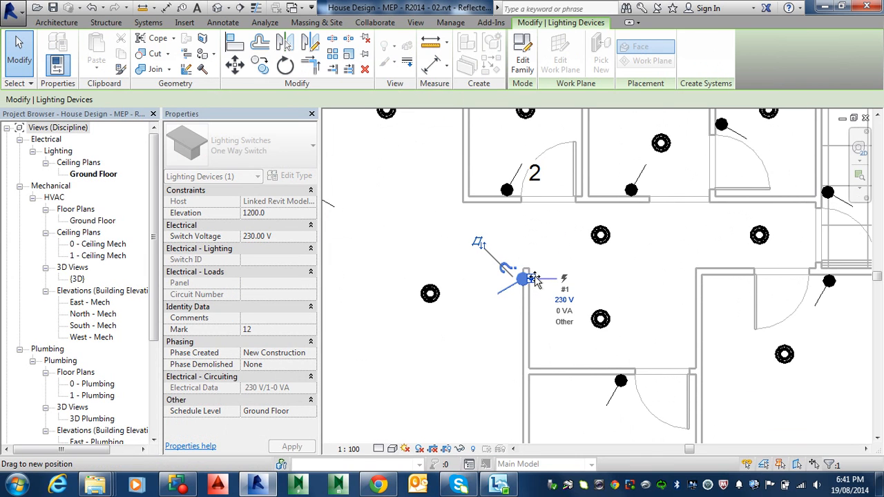
pyautogui.click(479, 240)
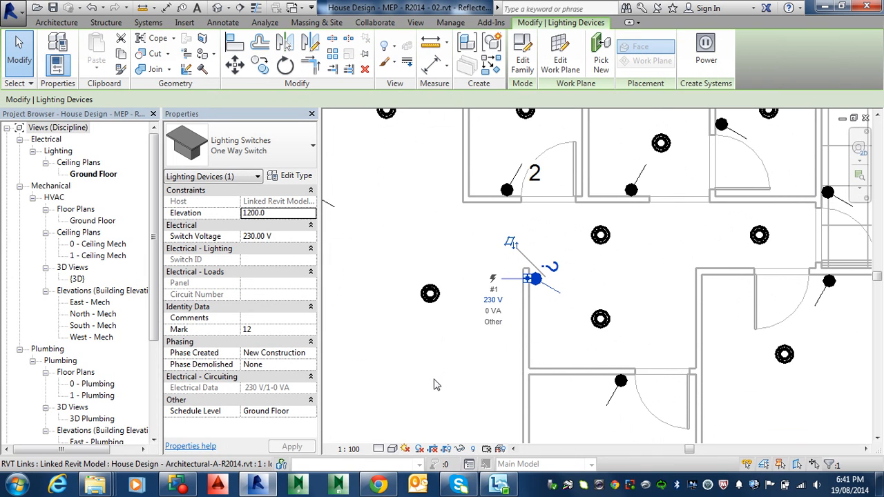
pyautogui.click(464, 375)
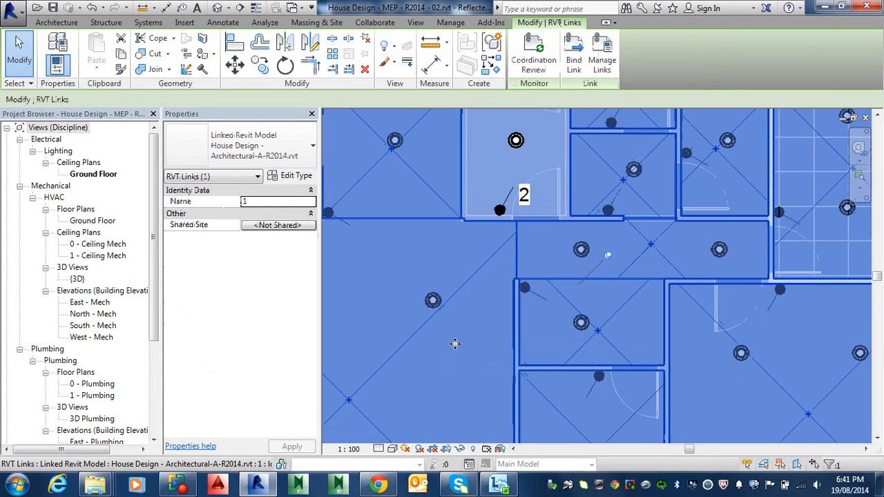
pyautogui.scroll(-3, 732, 362)
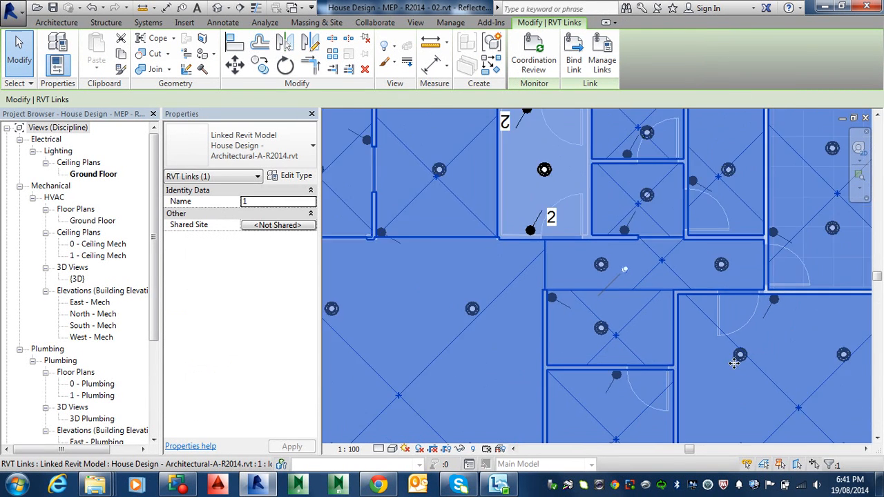
pyautogui.scroll(-1, 705, 338)
pyautogui.click(598, 172)
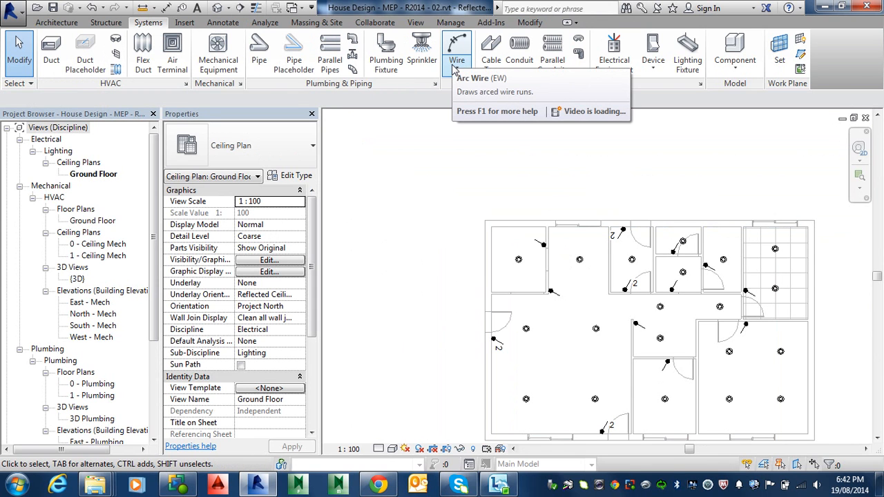
# Draw a Chamfered Wire from the ceiling light in the north-west room to the One Way Switch on its east wall
pyautogui.click(455, 67)
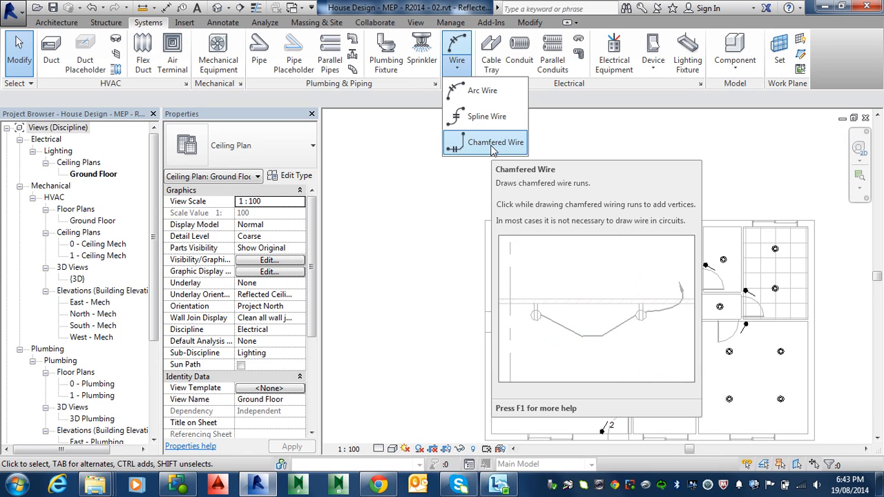
pyautogui.click(490, 142)
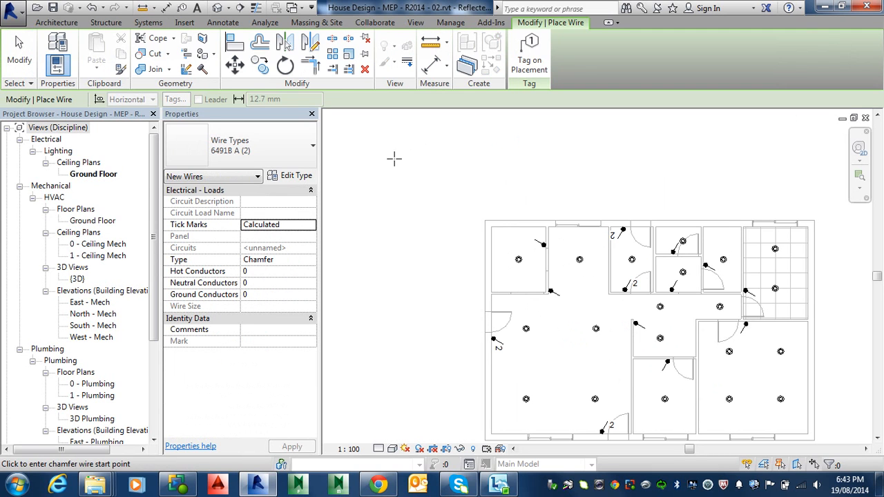
pyautogui.scroll(4, 509, 359)
pyautogui.moveTo(522, 334); pyautogui.dragTo(523, 327, button='middle')
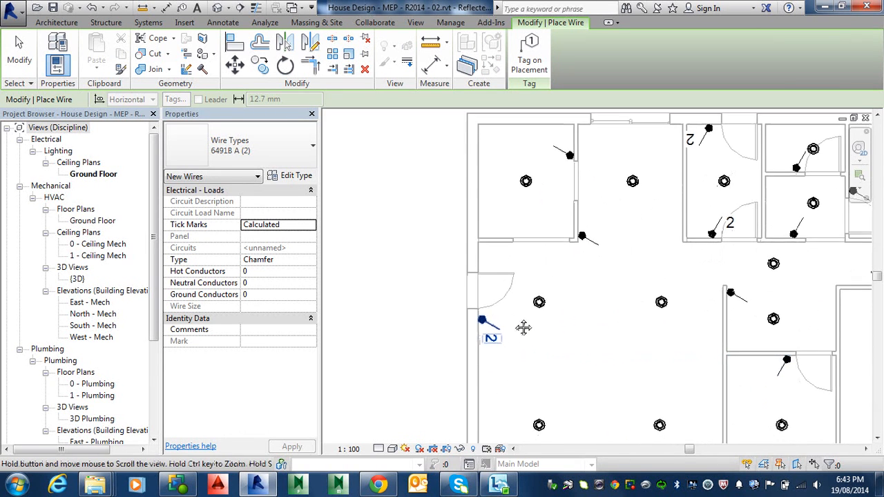
pyautogui.scroll(-4, 522, 332)
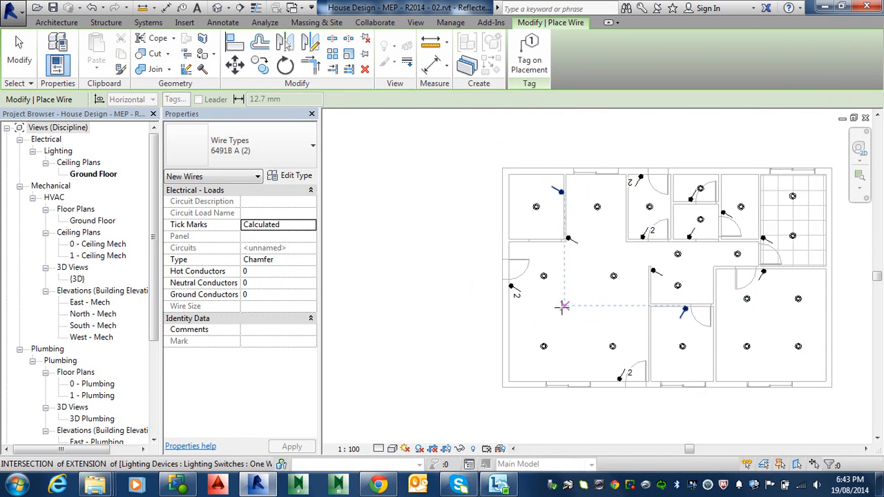
pyautogui.scroll(-2, 563, 306)
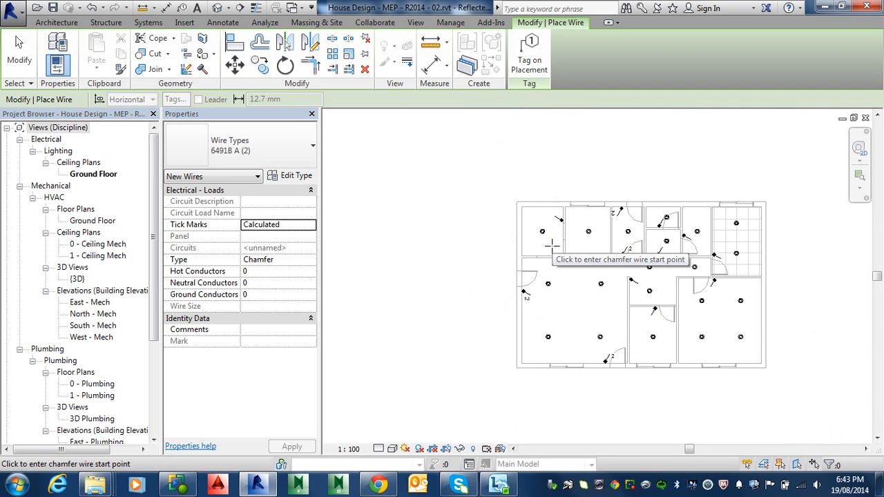
pyautogui.scroll(6, 542, 234)
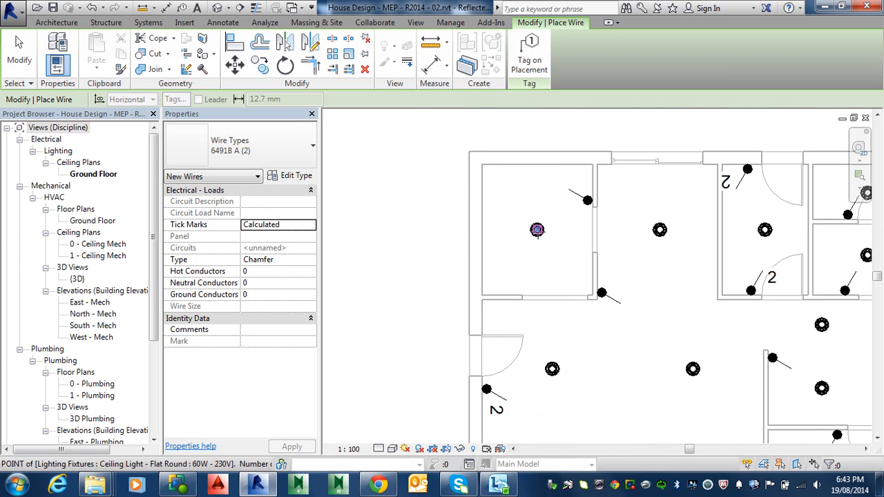
pyautogui.scroll(4, 538, 230)
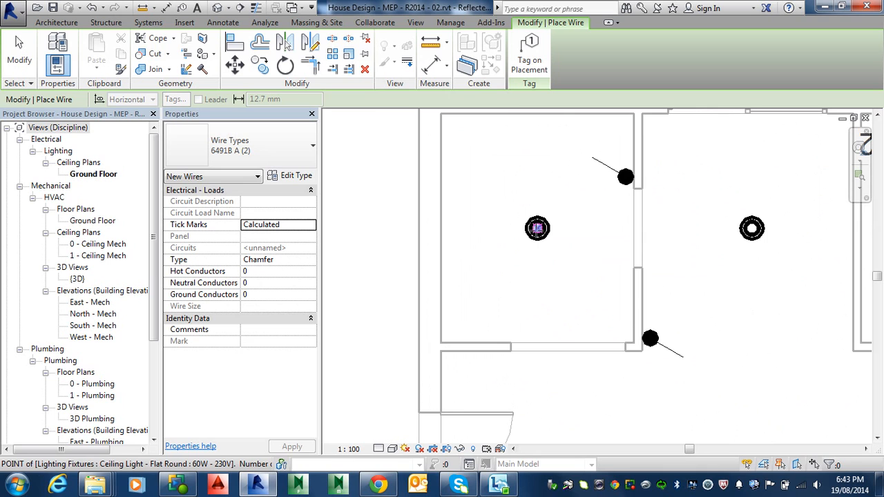
pyautogui.click(538, 227)
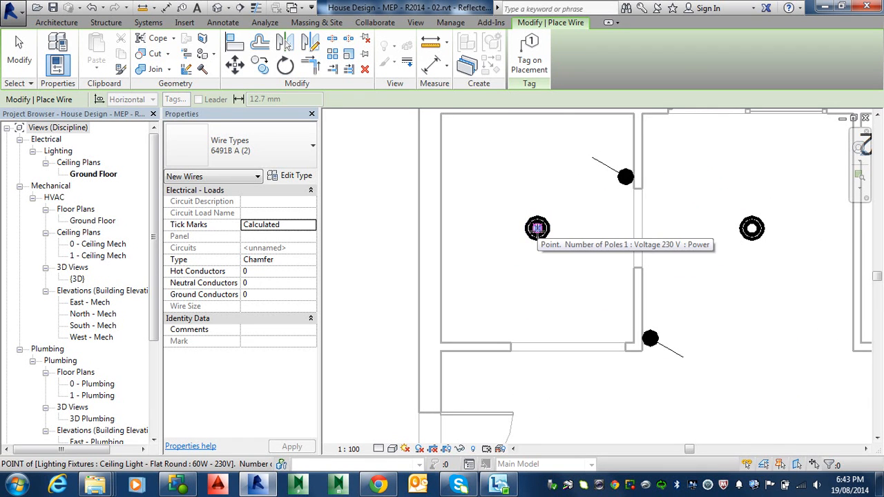
pyautogui.click(538, 228)
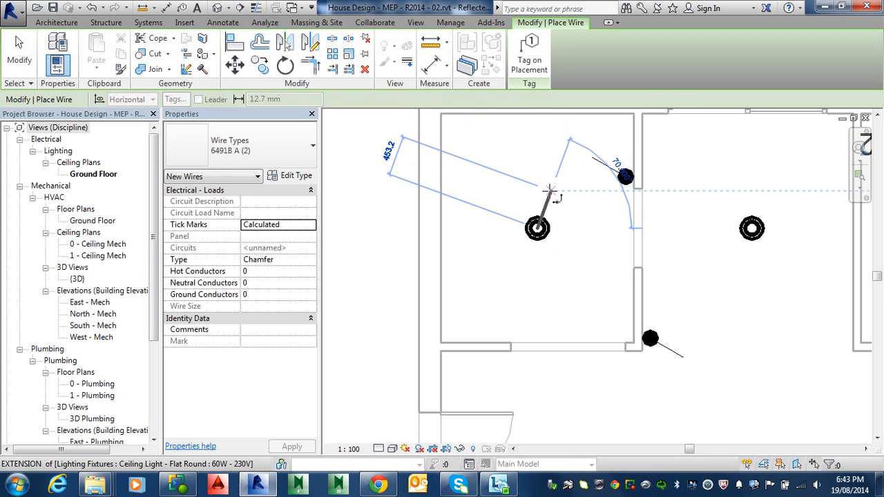
pyautogui.click(625, 176)
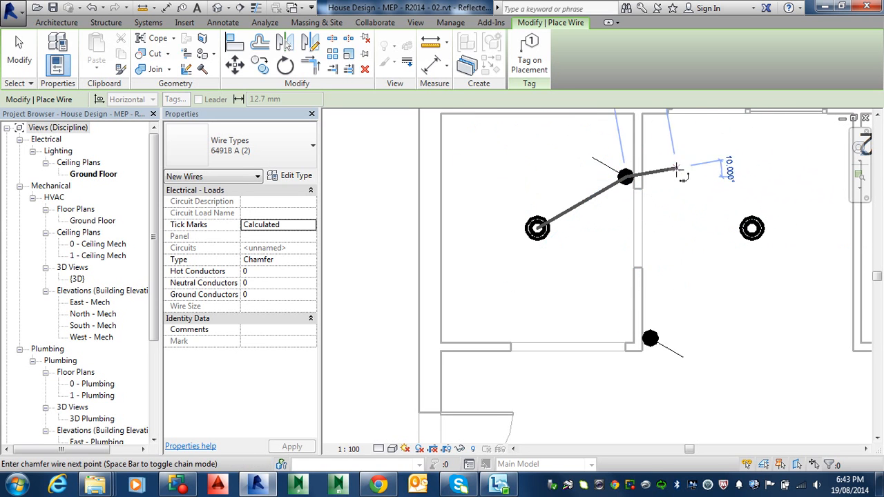
pyautogui.press('Escape')
pyautogui.press('Escape')
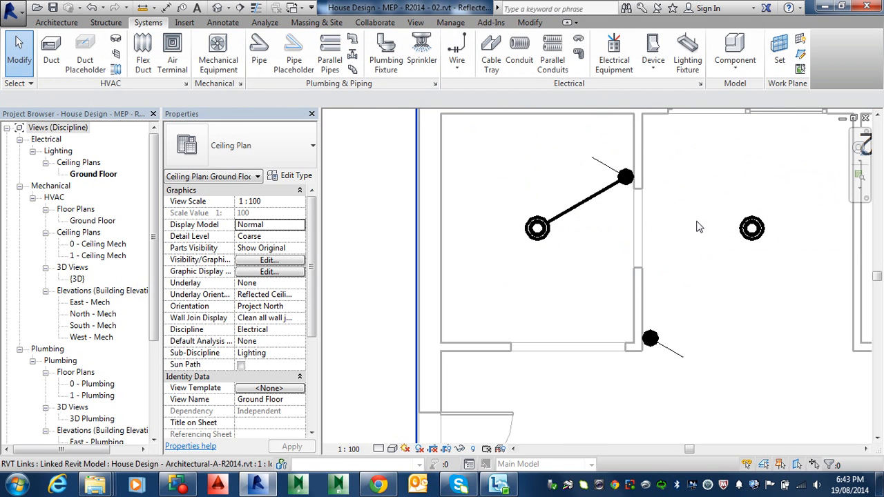
# Draw a Chamfered Wire from the ceiling light in the room east of the north-west room to the One Way Switch at its south-west corner
pyautogui.scroll(-2, 687, 231)
pyautogui.moveTo(680, 238); pyautogui.dragTo(632, 222, button='middle')
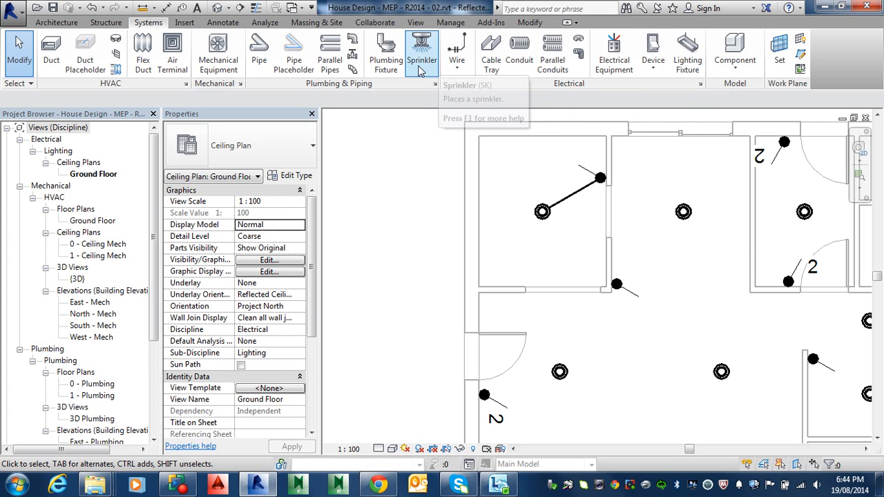
pyautogui.click(458, 55)
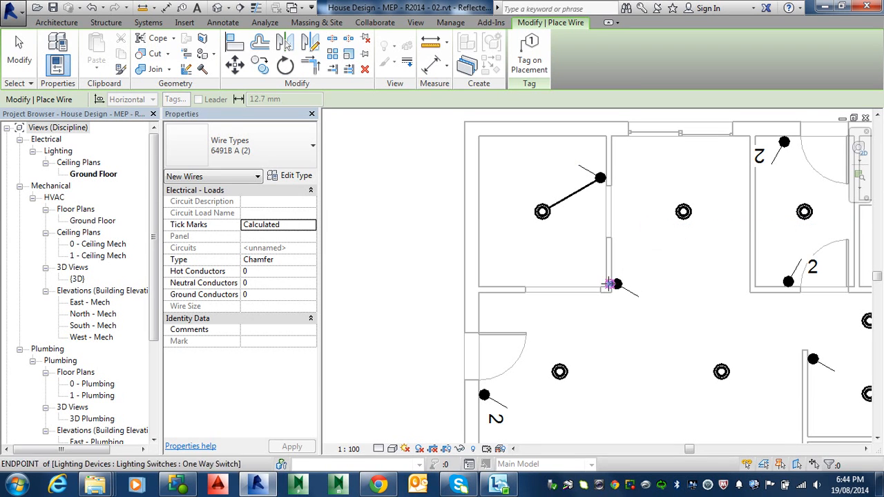
pyautogui.click(683, 212)
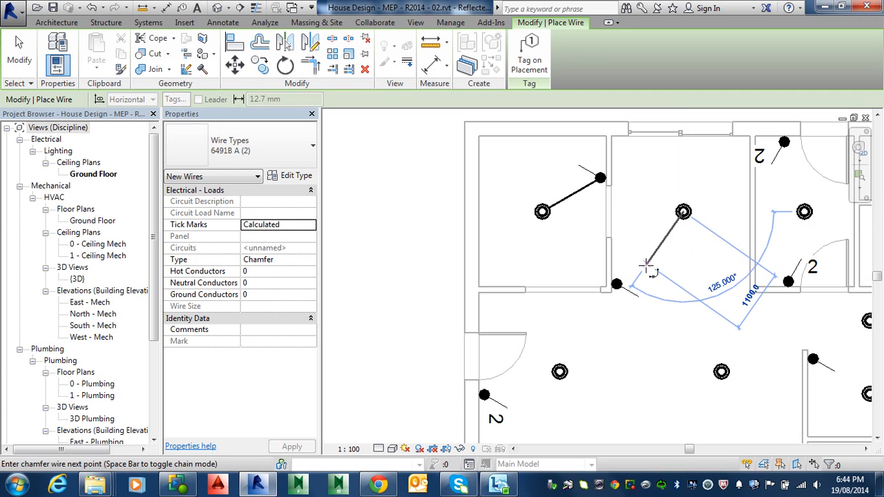
pyautogui.click(667, 273)
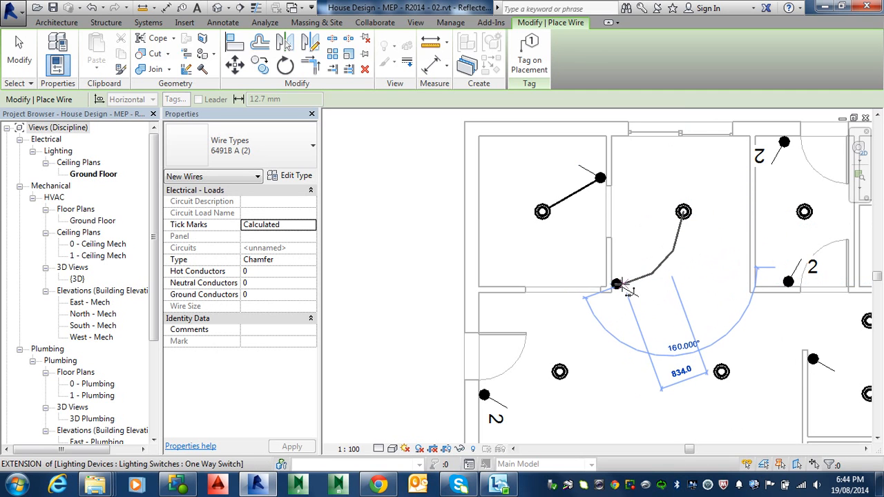
pyautogui.scroll(2, 620, 286)
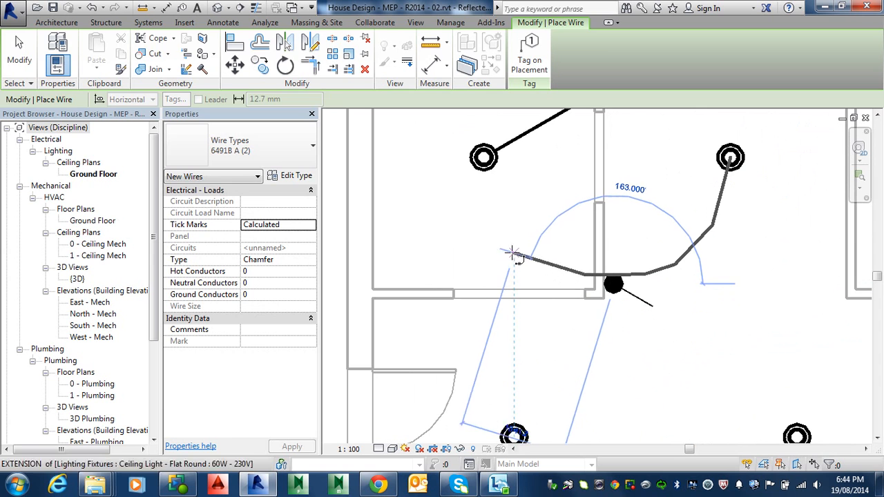
pyautogui.press('Escape')
pyautogui.press('Escape')
pyautogui.scroll(-2, 522, 228)
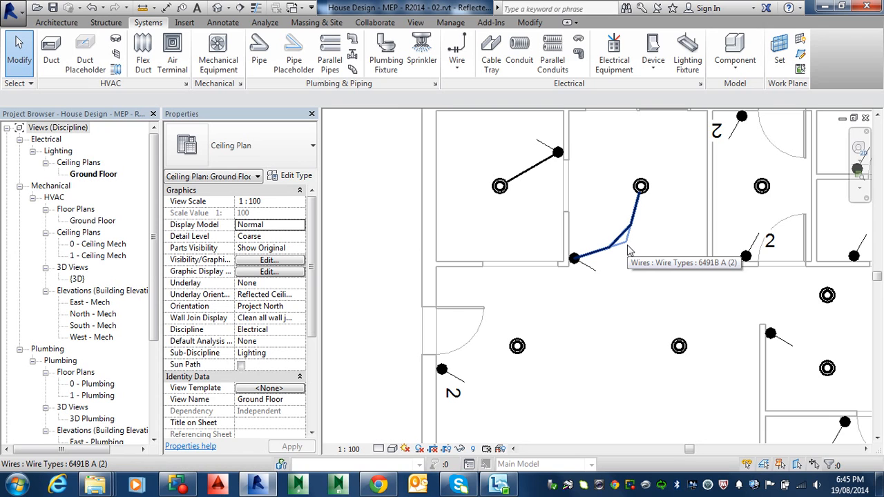
pyautogui.scroll(-2, 629, 250)
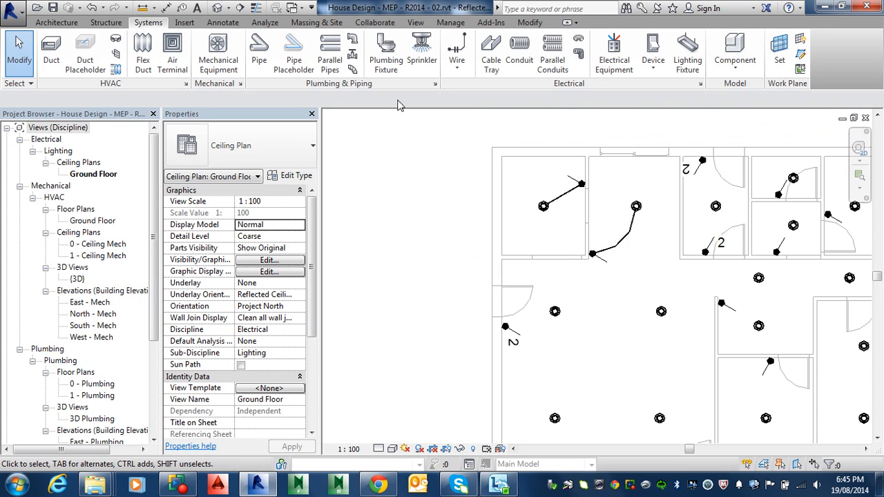
# Turn on thin lines display and delete the Chamfered Wire in the north-west room
pyautogui.click(254, 8)
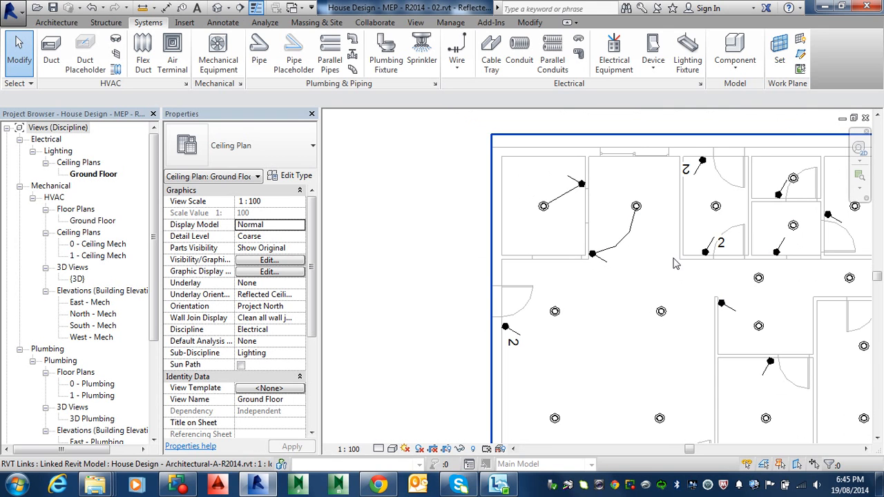
pyautogui.moveTo(674, 262); pyautogui.dragTo(636, 254, button='middle')
pyautogui.click(529, 188)
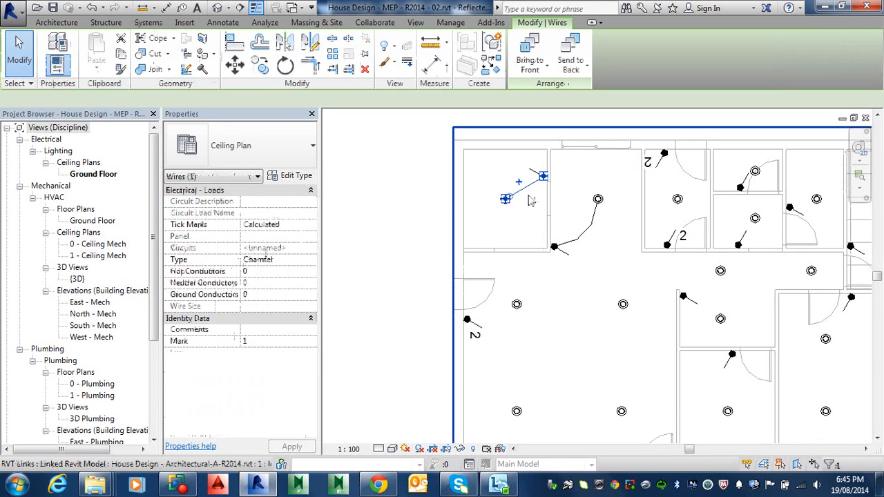
pyautogui.press('Escape')
pyautogui.scroll(2, 526, 186)
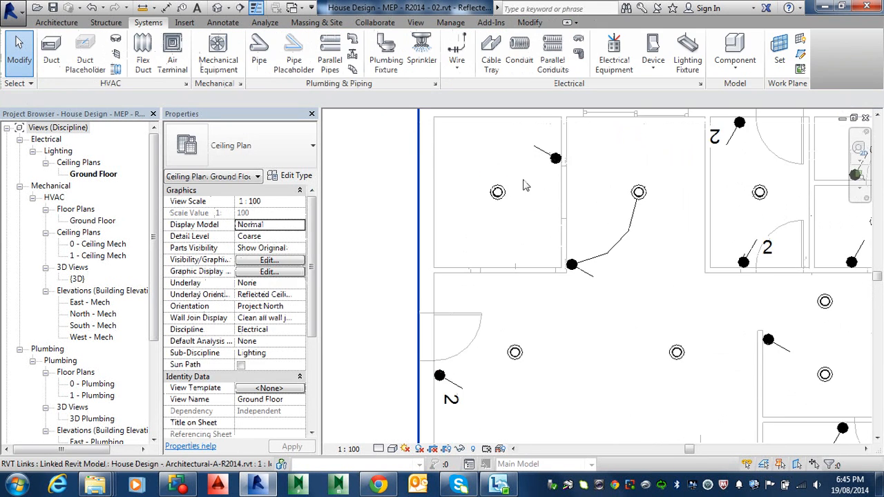
# Draw an Arc Wire from the north-west room's ceiling light to the One Way Switch on its east wall, and turn off thin lines display
pyautogui.moveTo(523, 185); pyautogui.dragTo(527, 241, button='middle')
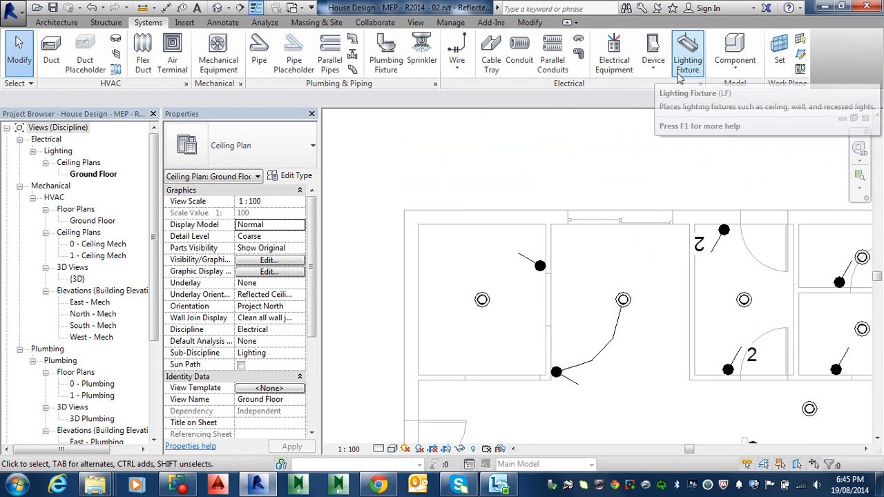
pyautogui.click(465, 74)
pyautogui.click(473, 88)
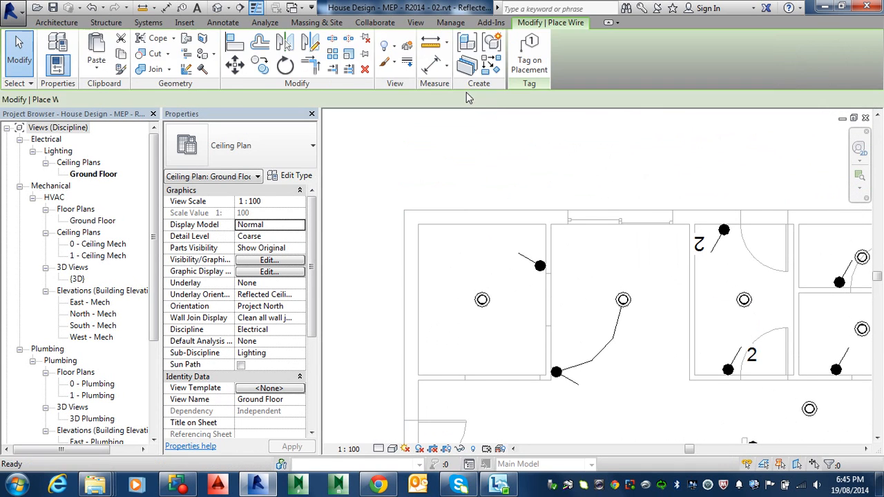
pyautogui.click(482, 299)
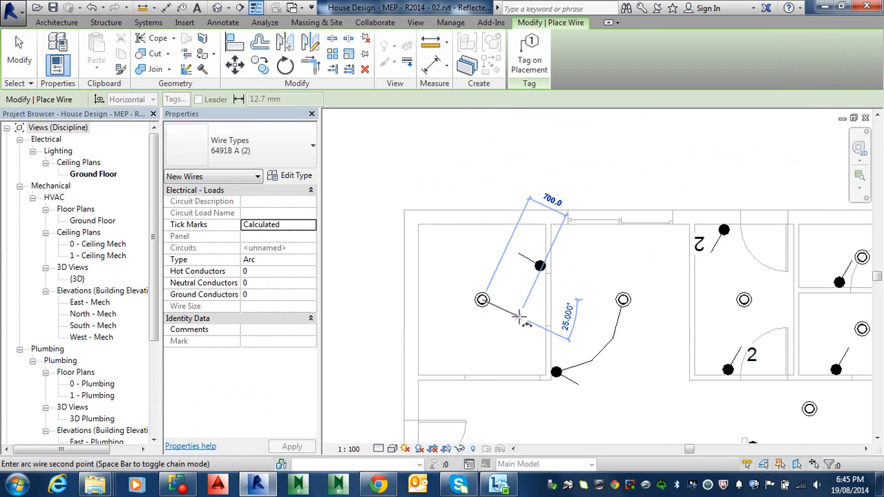
pyautogui.click(520, 310)
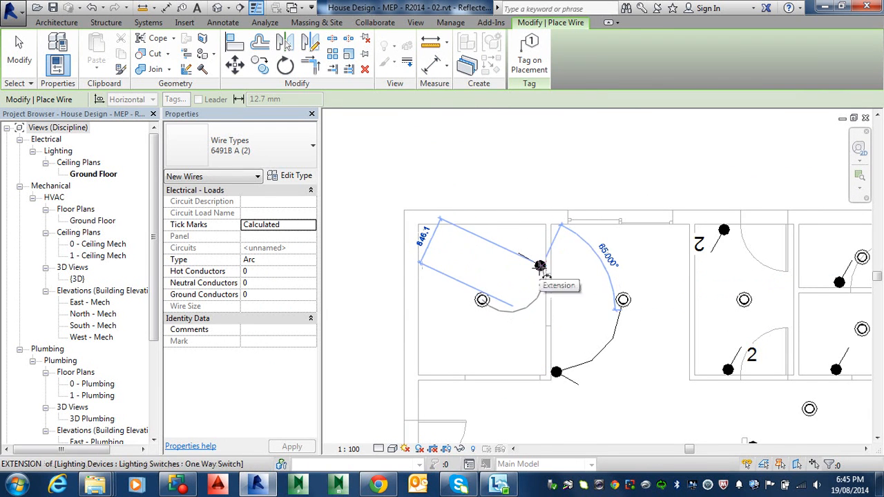
pyautogui.scroll(3, 541, 266)
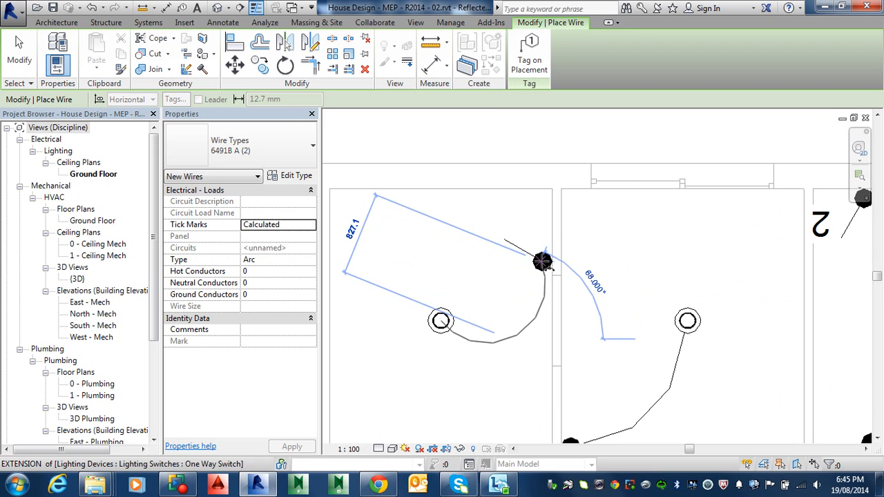
pyautogui.click(542, 261)
pyautogui.press('Escape')
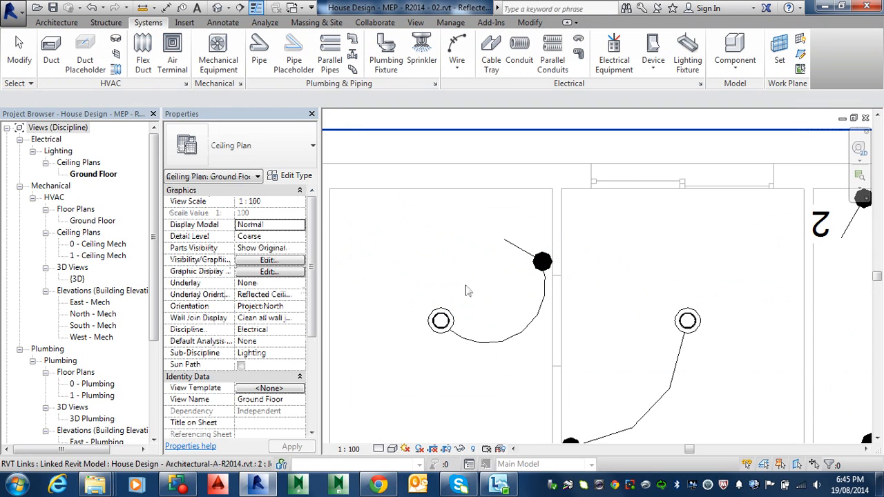
pyautogui.click(256, 8)
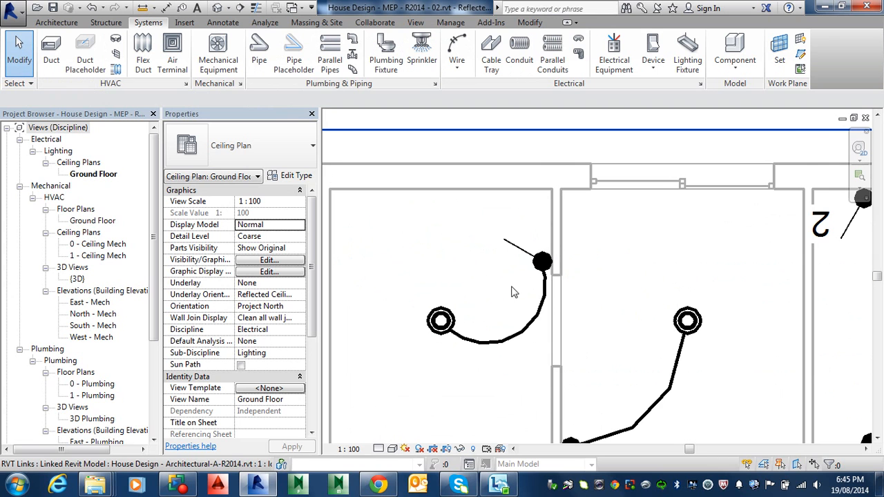
pyautogui.click(520, 342)
pyautogui.scroll(-2, 518, 339)
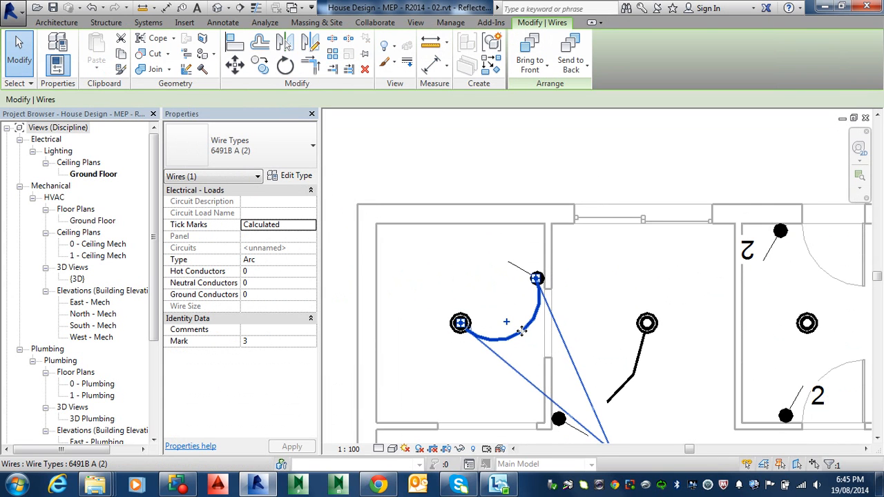
pyautogui.scroll(-2, 516, 336)
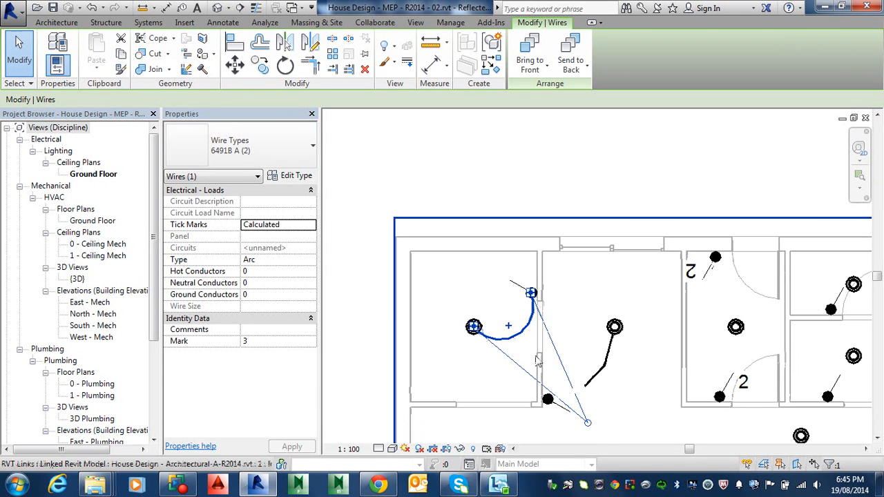
pyautogui.click(585, 431)
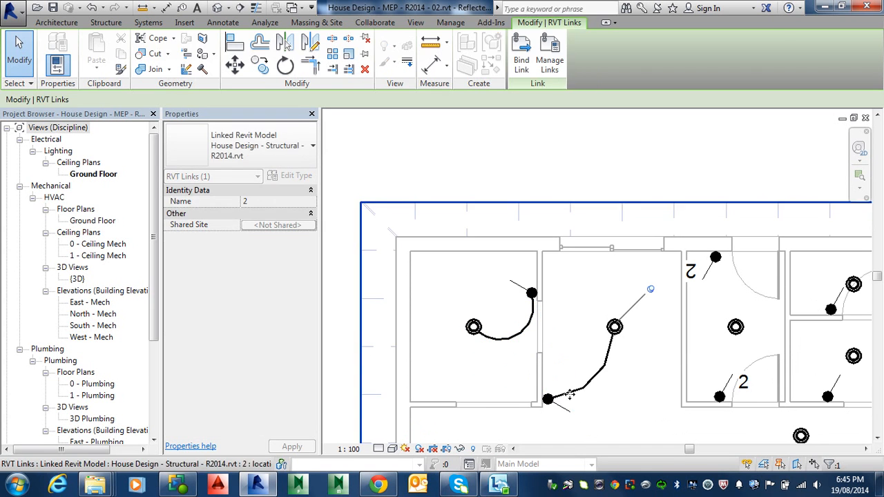
pyautogui.press('Escape')
pyautogui.click(532, 345)
pyautogui.click(530, 350)
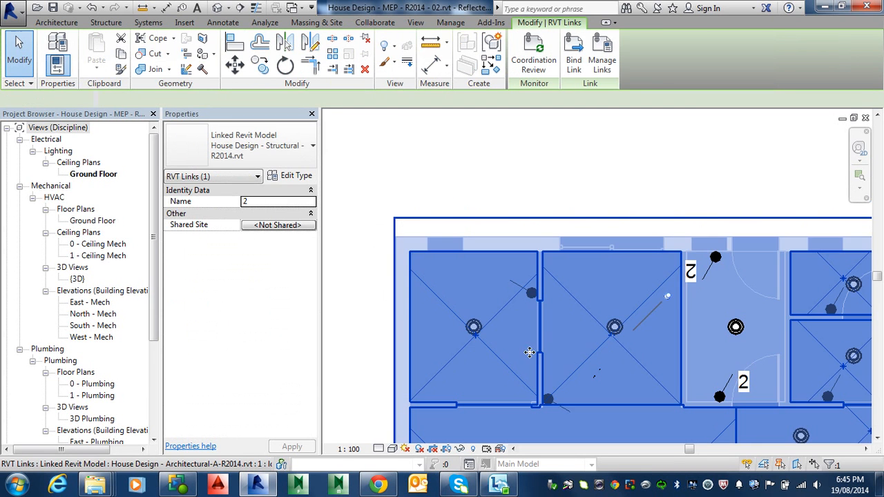
pyautogui.click(592, 382)
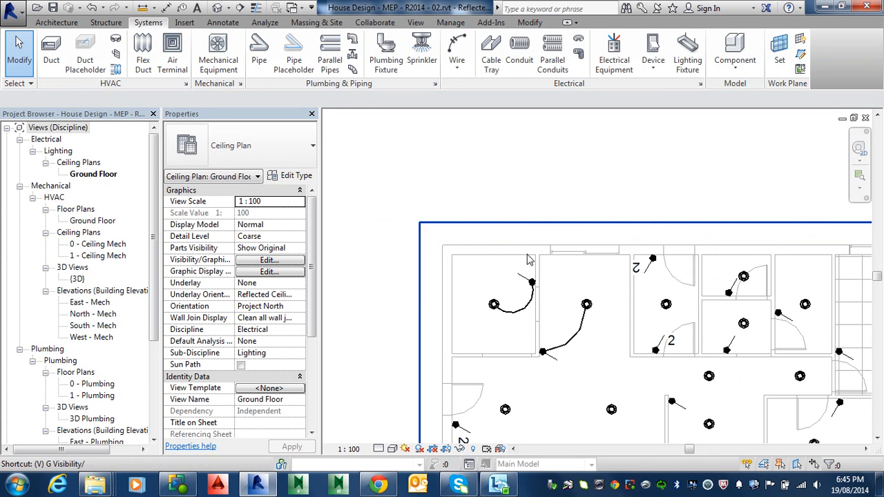
# Open the Visibility/Graphic Overrides for the Ground Floor ceiling plan and expand the Wires model category
pyautogui.press('v')
pyautogui.press('g')
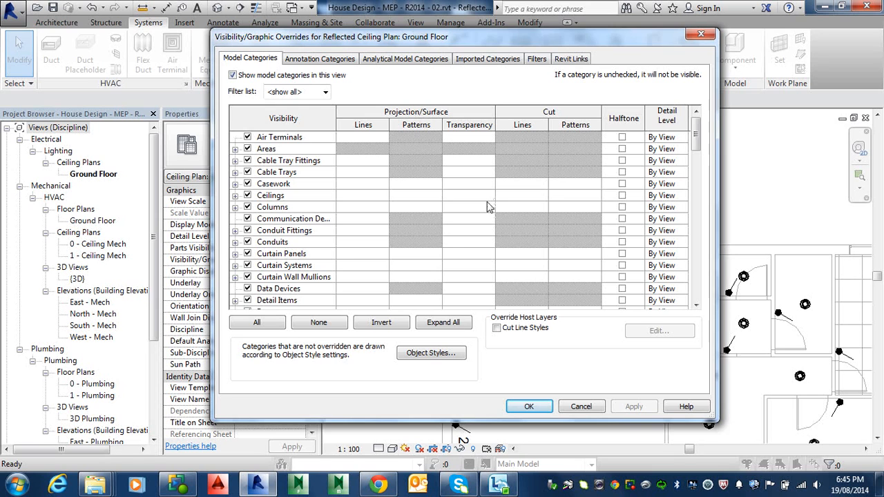
pyautogui.scroll(-1, 333, 265)
pyautogui.scroll(-20, 333, 265)
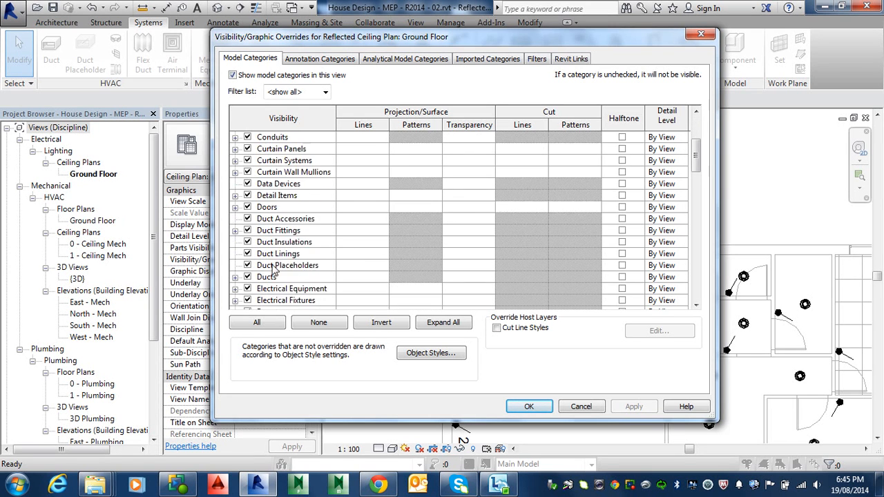
pyautogui.scroll(-9, 275, 269)
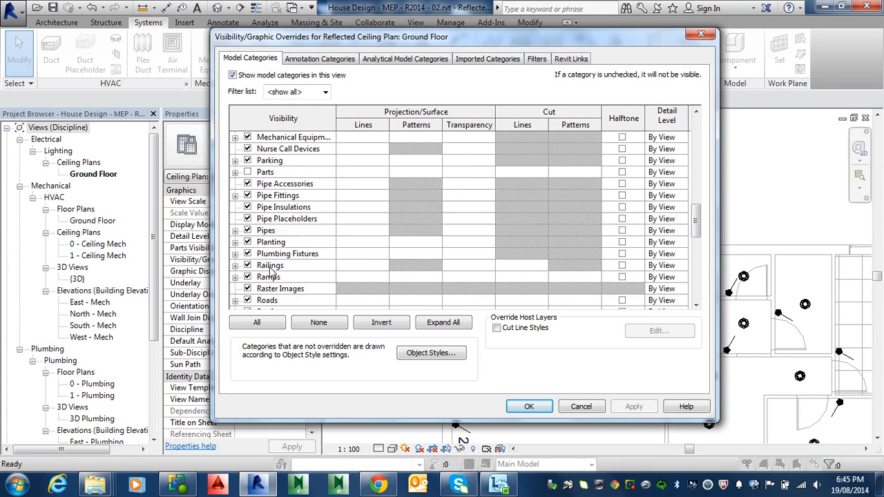
pyautogui.scroll(-5, 265, 274)
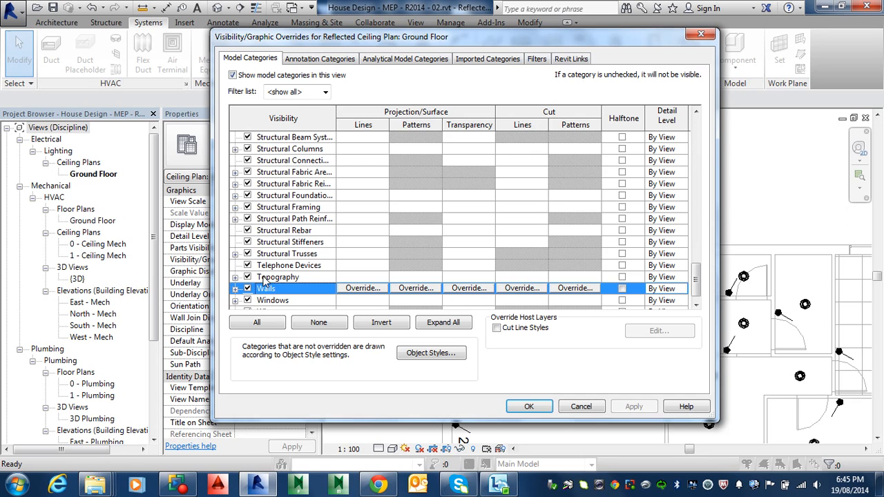
pyautogui.scroll(-1, 254, 304)
pyautogui.click(243, 303)
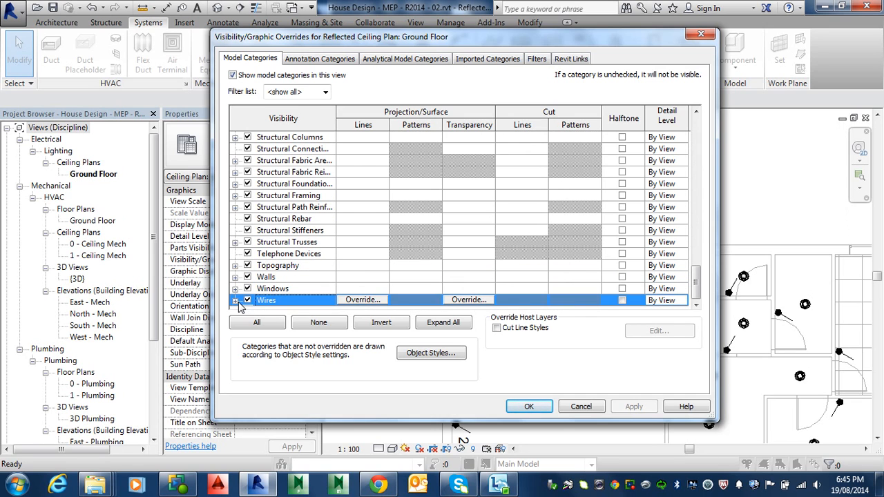
pyautogui.click(235, 301)
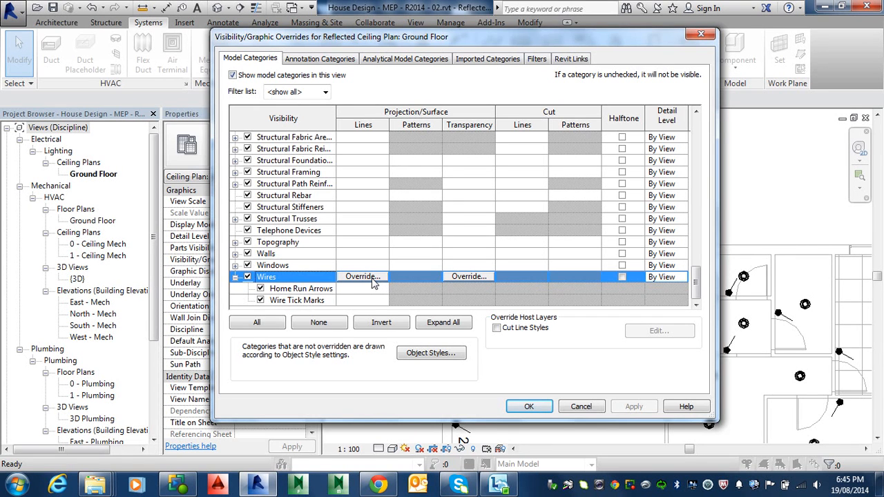
# Override the projection lines of the Wires category with the color Red and the Hidden line pattern
pyautogui.click(363, 277)
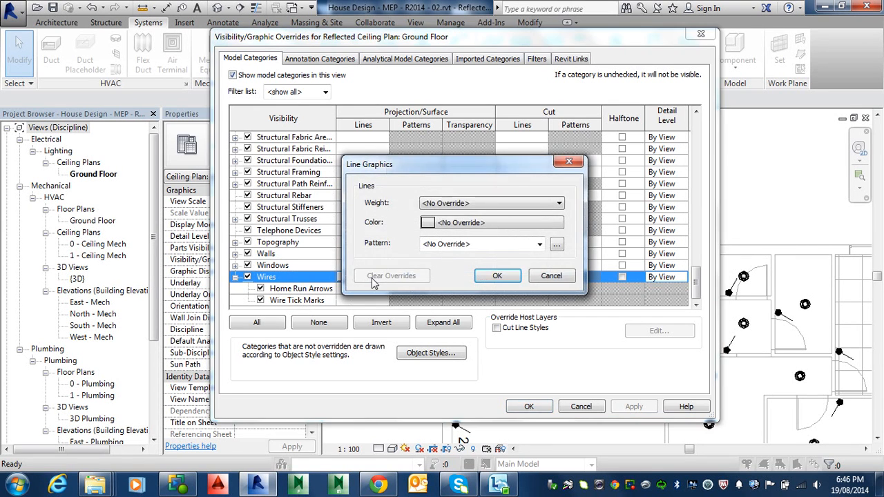
pyautogui.click(505, 224)
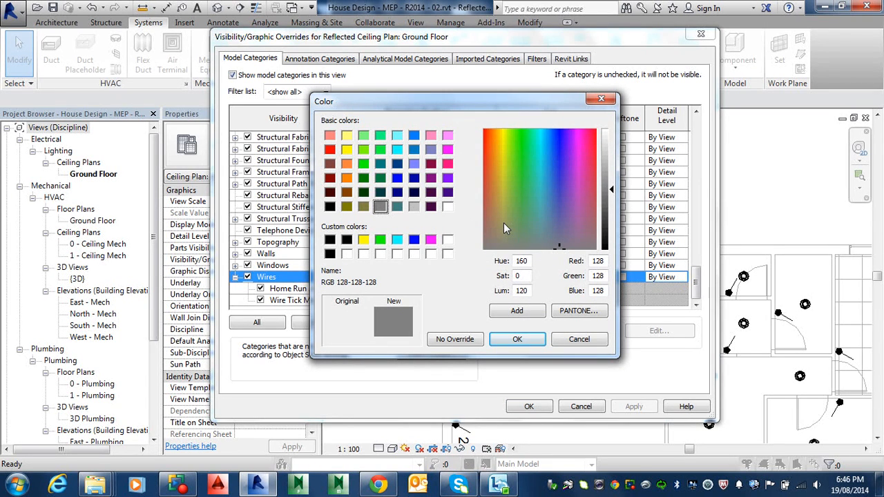
pyautogui.click(330, 149)
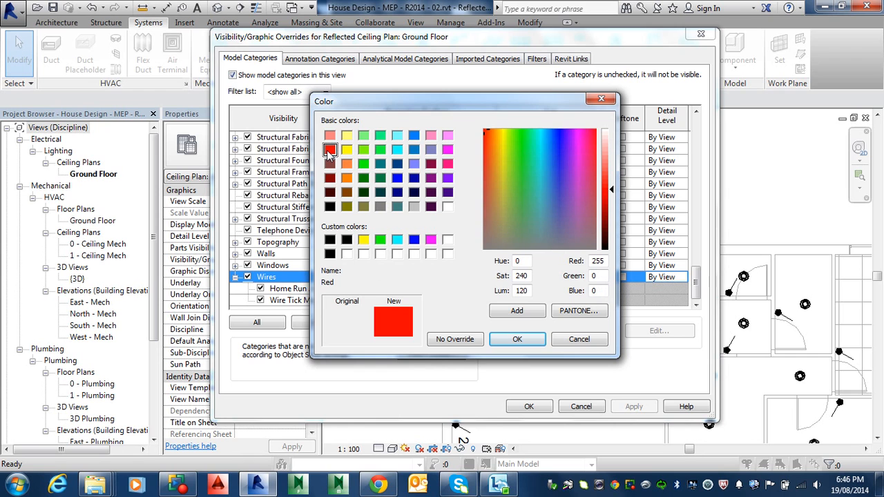
pyautogui.click(529, 349)
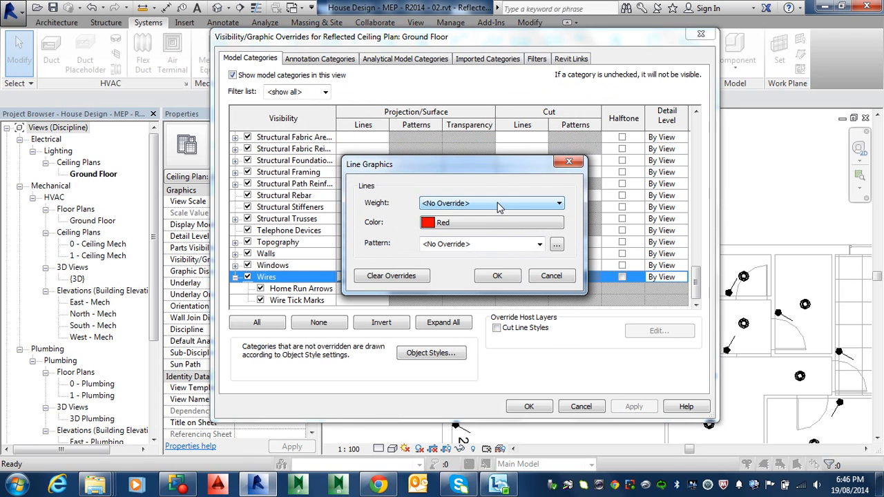
pyautogui.click(520, 243)
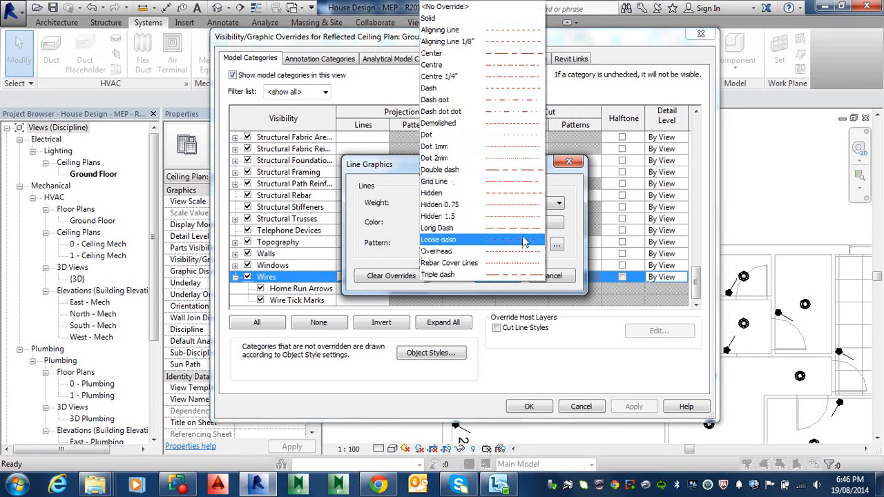
pyautogui.click(505, 194)
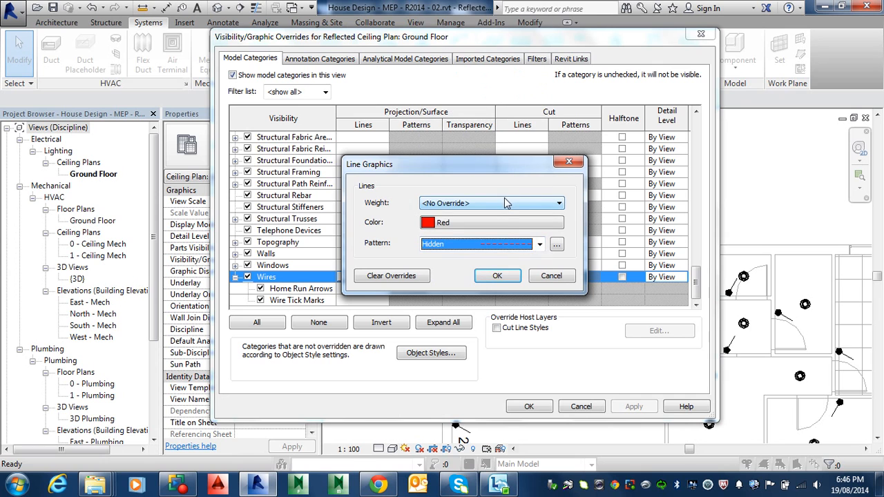
pyautogui.click(503, 276)
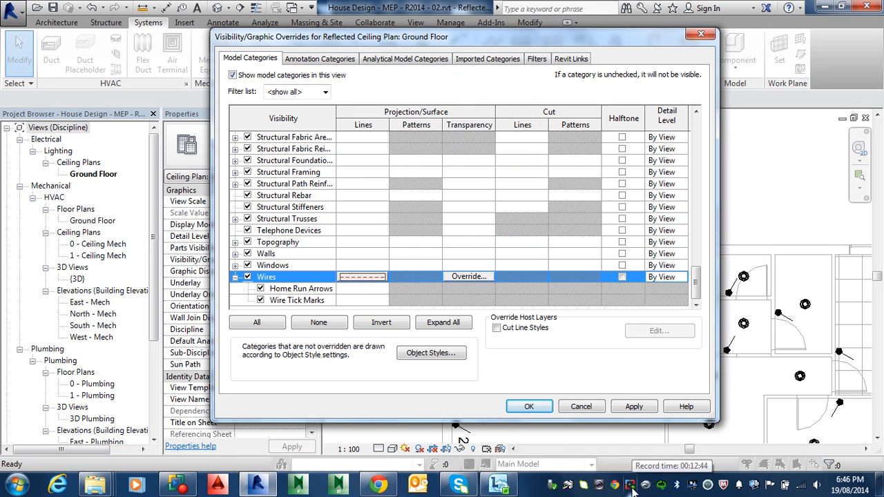
# Accept the visibility overrides and move the arc vertex of the north-west room's wire back inside the room for a tighter curve
pyautogui.click(527, 407)
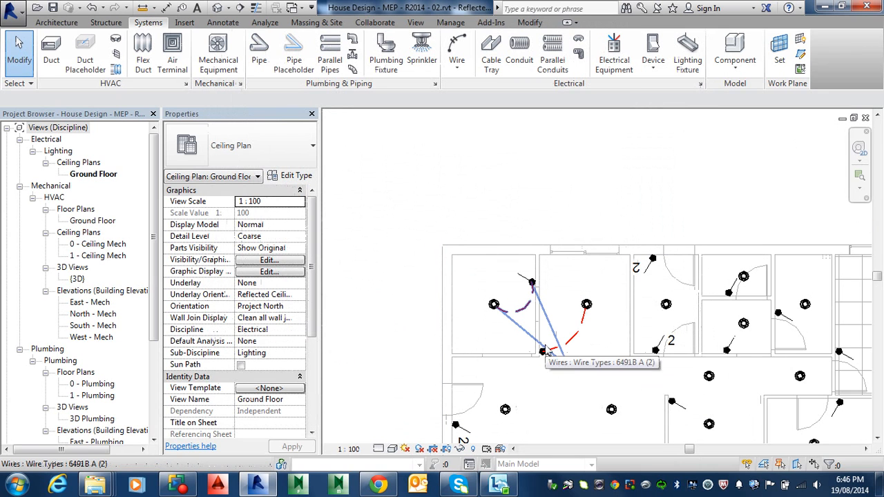
pyautogui.click(561, 361)
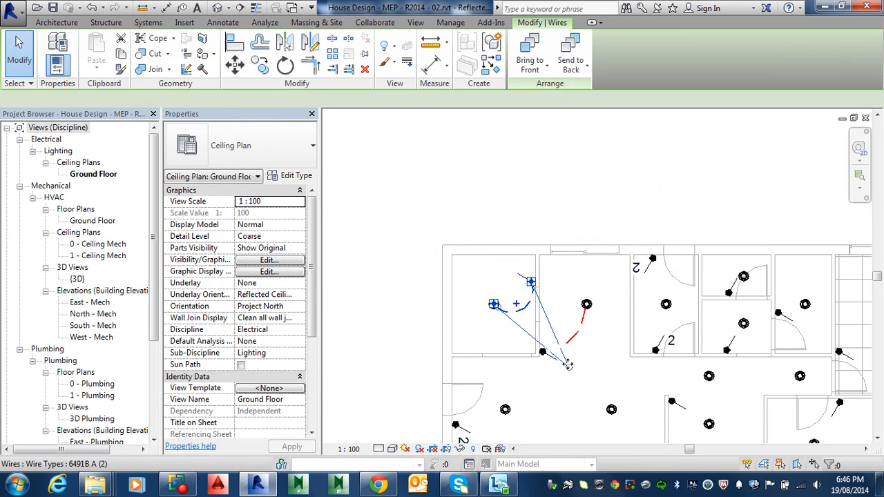
pyautogui.moveTo(569, 368); pyautogui.dragTo(531, 316)
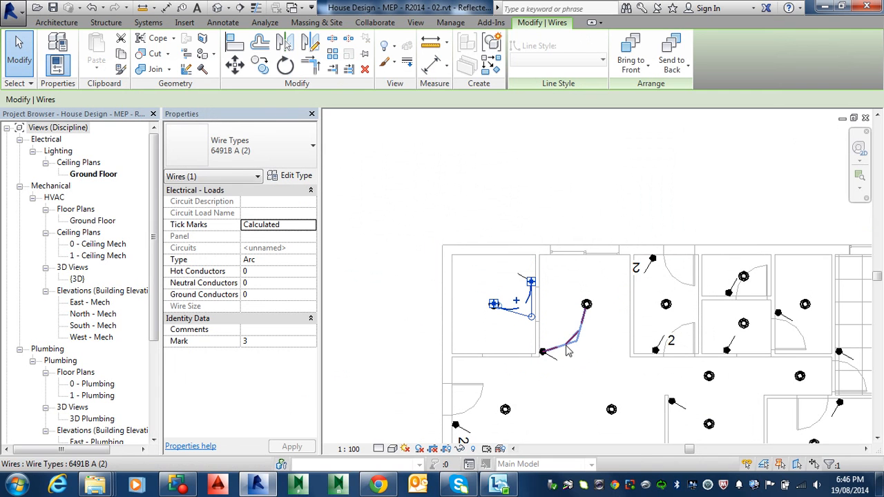
pyautogui.press('Escape')
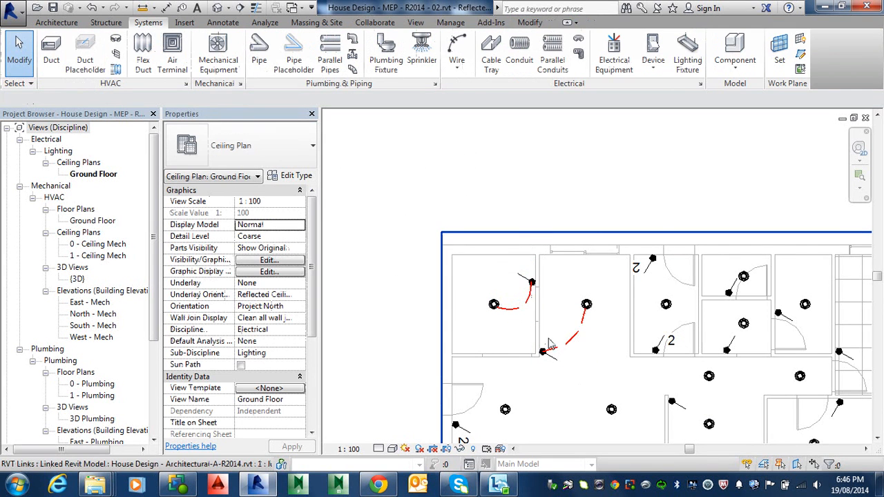
pyautogui.scroll(2, 522, 298)
pyautogui.scroll(-1, 628, 351)
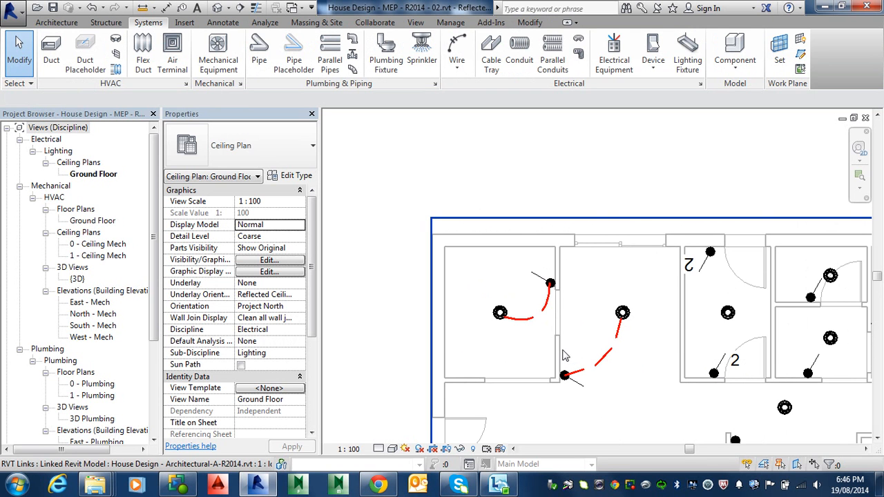
# Change the projection line pattern override of the Wires category to Hidden 1.5 in the Ground Floor ceiling plan's Visibility/Graphic Overrides
pyautogui.press('v')
pyautogui.press('v')
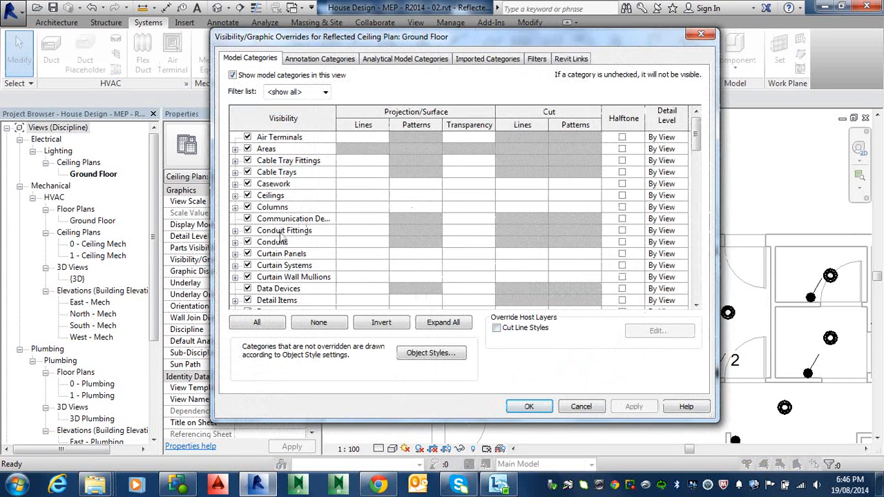
pyautogui.click(281, 233)
pyautogui.press('w')
pyautogui.scroll(-1, 288, 295)
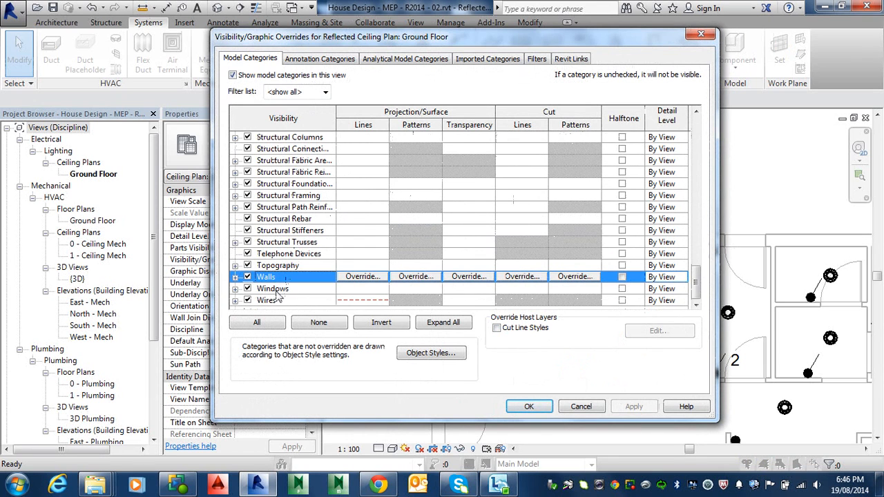
pyautogui.click(236, 300)
pyautogui.click(359, 278)
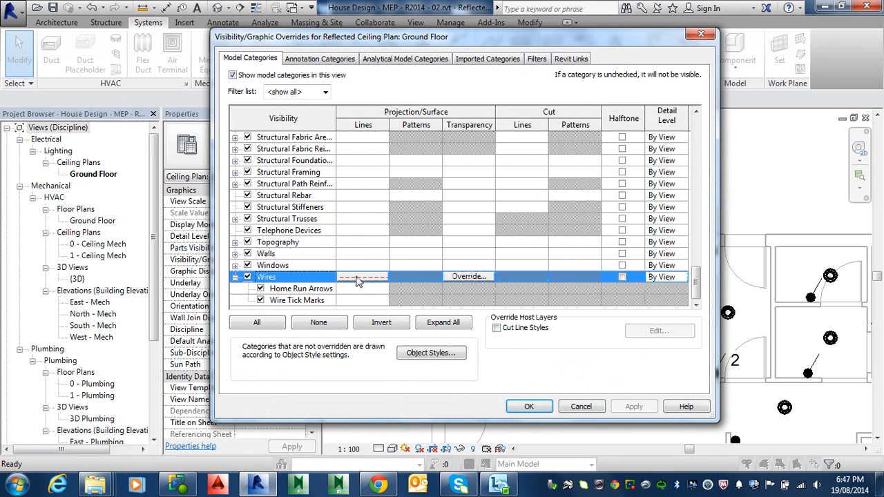
pyautogui.click(384, 279)
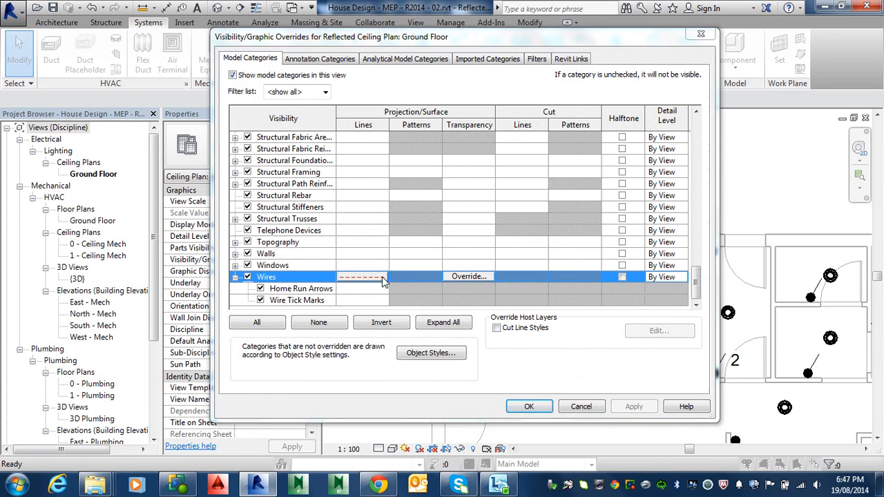
pyautogui.click(526, 245)
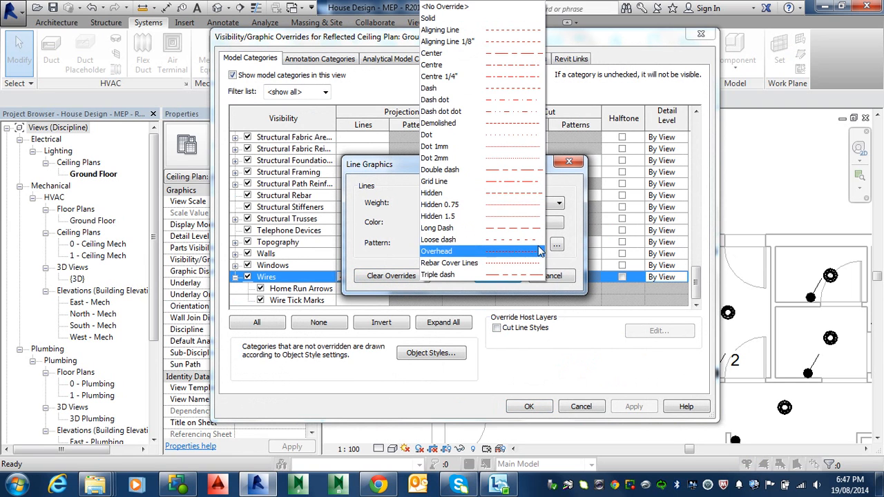
pyautogui.click(492, 219)
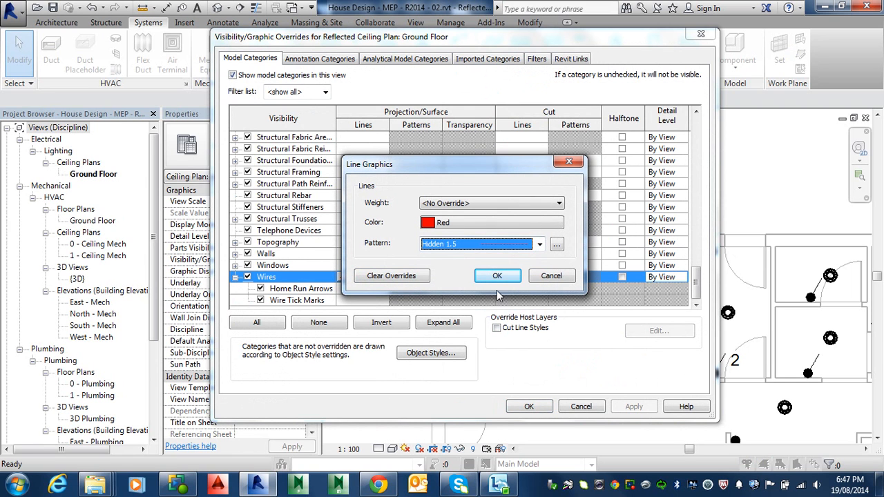
pyautogui.click(509, 276)
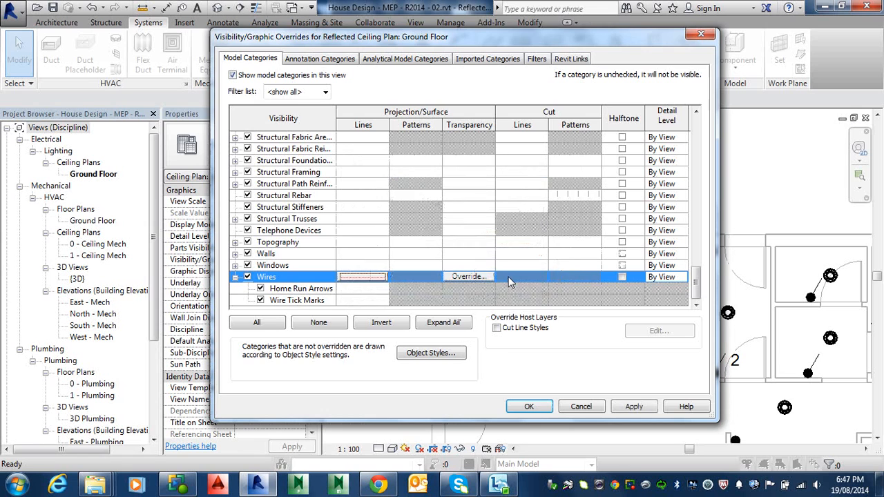
pyautogui.click(530, 407)
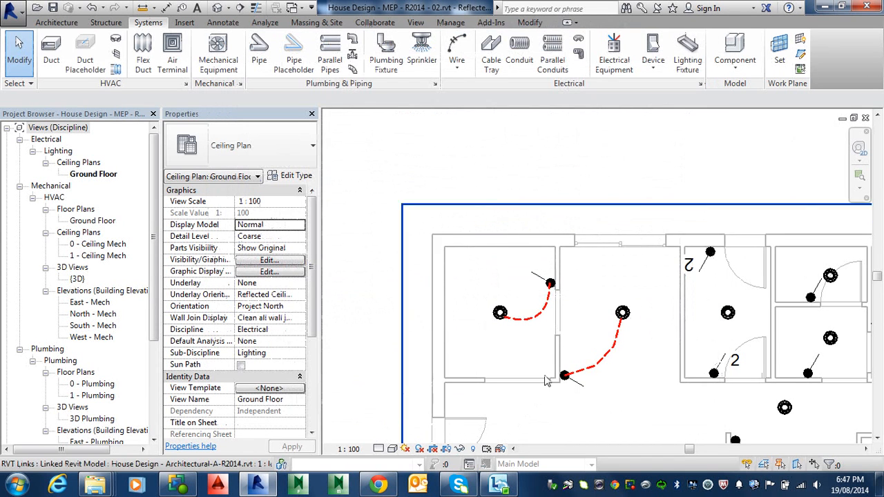
# Draw a Spline Wire from the large south-west room's north-west ceiling light to the Two Way Switch on its west wall
pyautogui.scroll(-4, 569, 375)
pyautogui.moveTo(562, 387); pyautogui.dragTo(514, 323, button='middle')
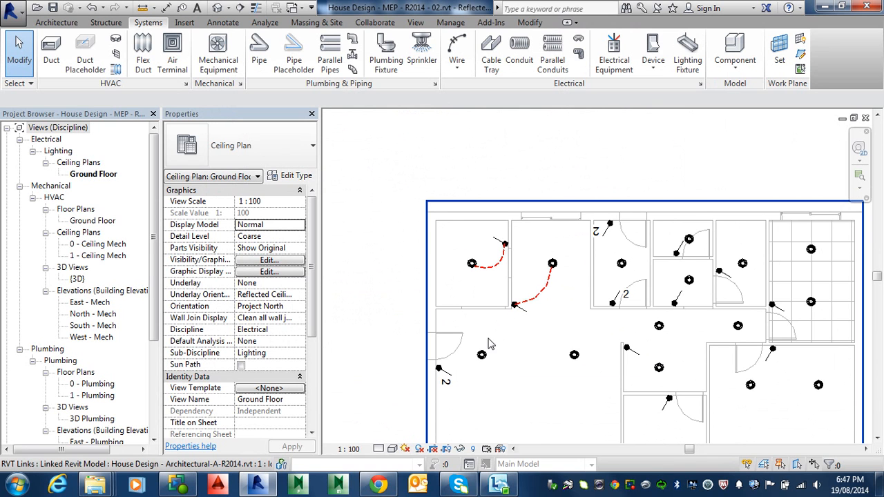
pyautogui.moveTo(483, 357); pyautogui.dragTo(435, 255, button='middle')
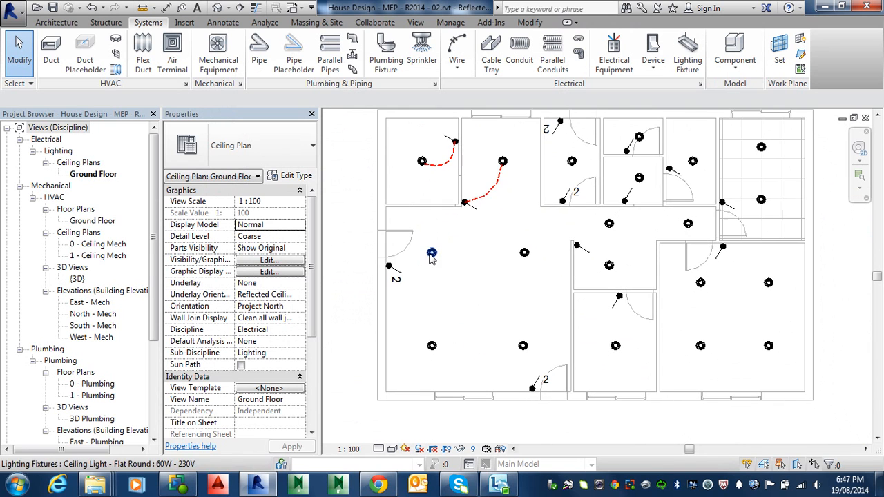
pyautogui.click(457, 69)
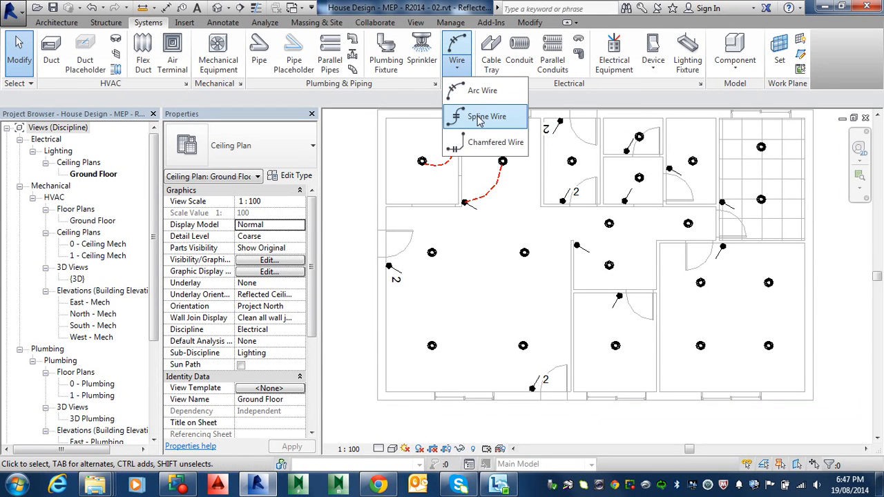
pyautogui.click(461, 115)
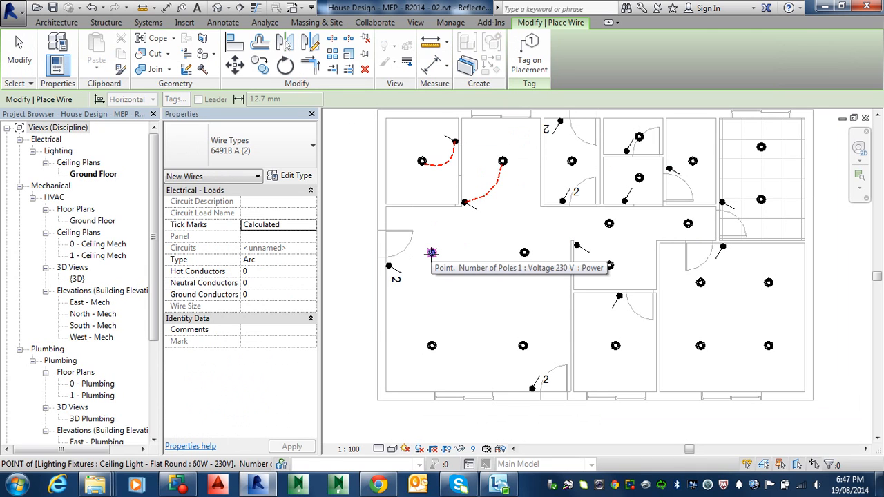
pyautogui.click(432, 253)
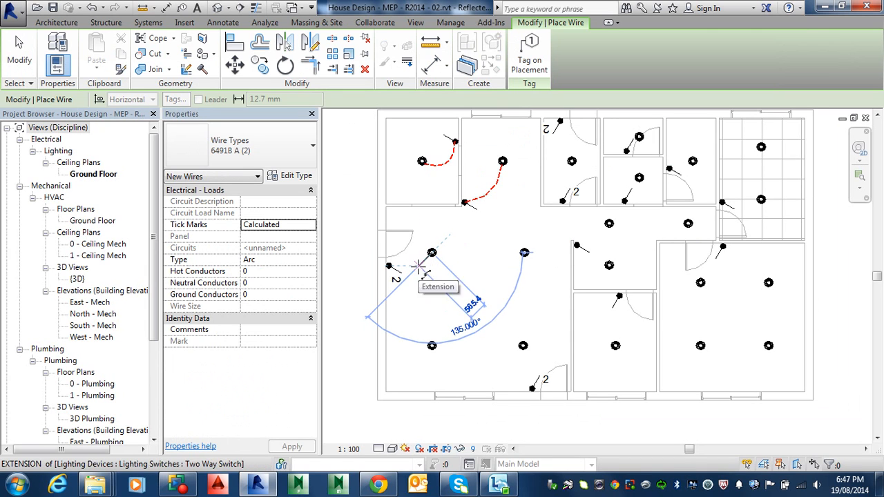
pyautogui.click(419, 266)
pyautogui.scroll(1, 389, 264)
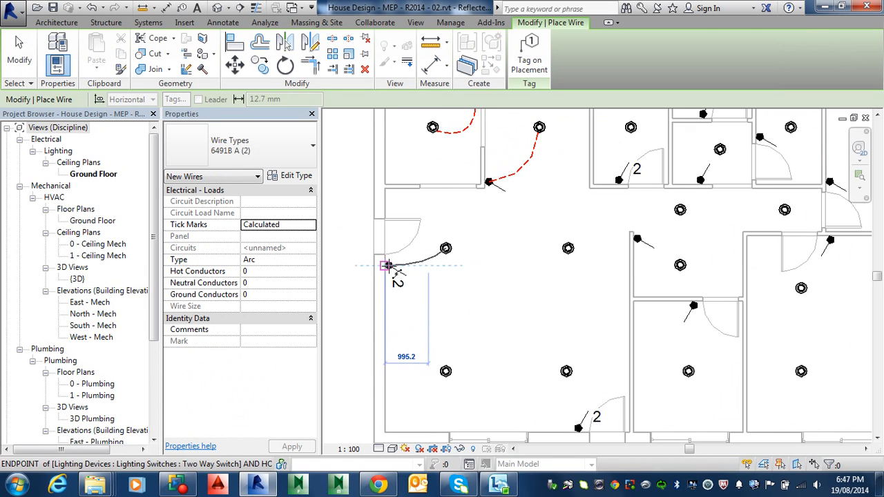
pyautogui.click(388, 265)
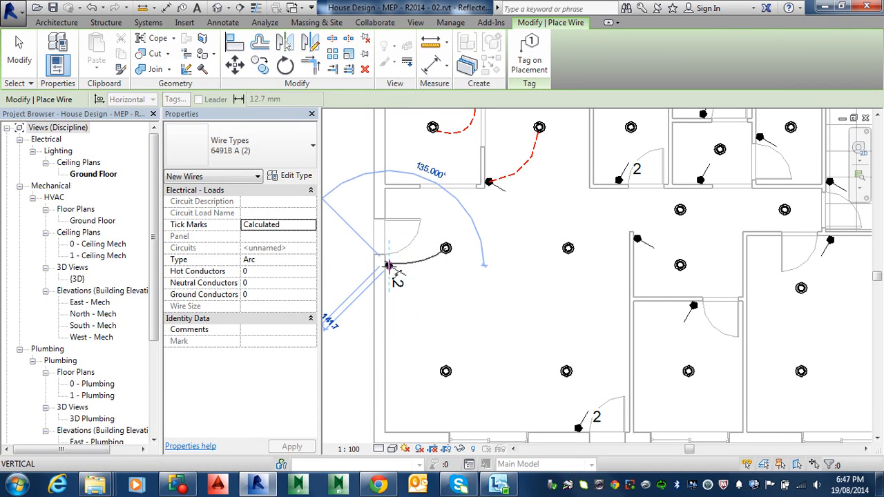
pyautogui.press('Escape')
pyautogui.press('Escape')
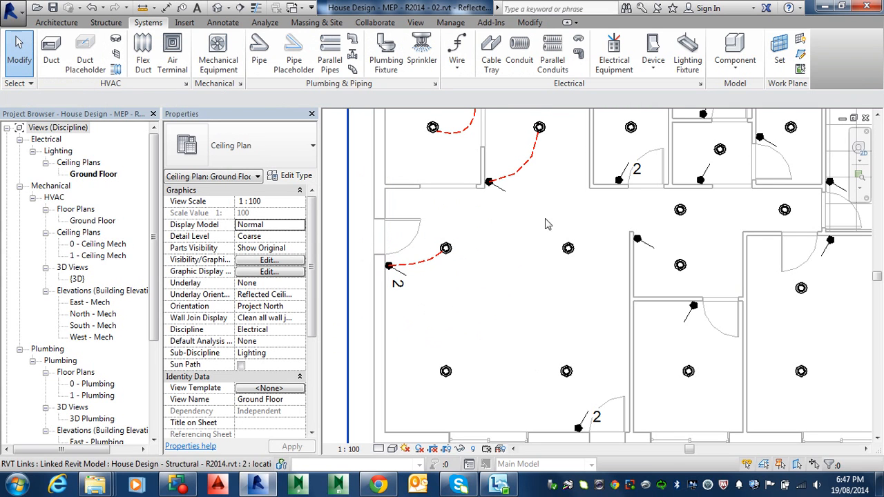
pyautogui.moveTo(468, 361); pyautogui.dragTo(416, 254, button='middle')
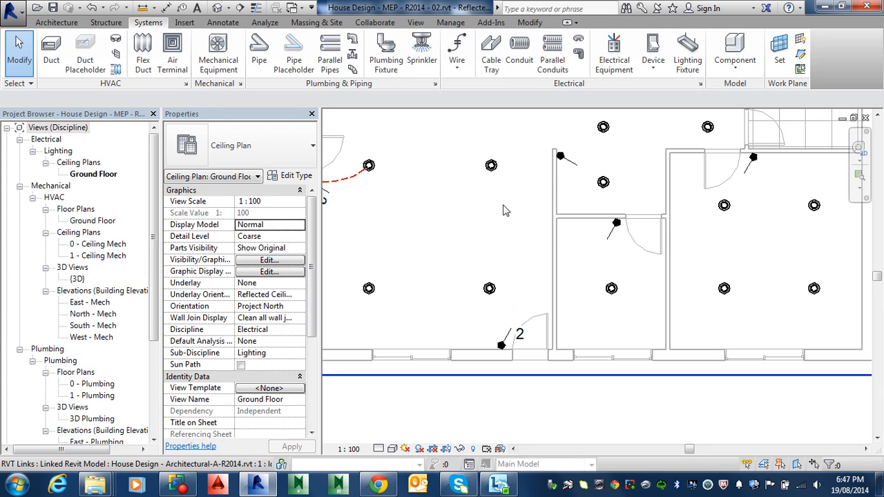
pyautogui.moveTo(511, 210); pyautogui.dragTo(601, 239, button='middle')
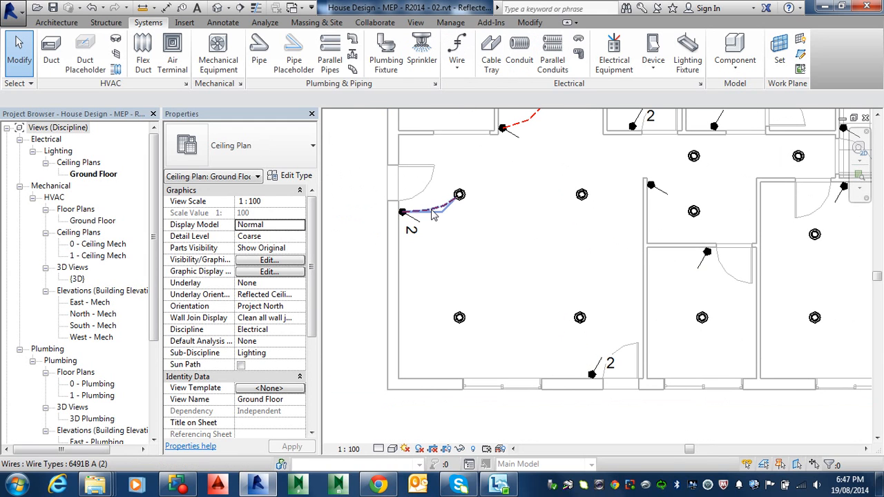
pyautogui.click(432, 216)
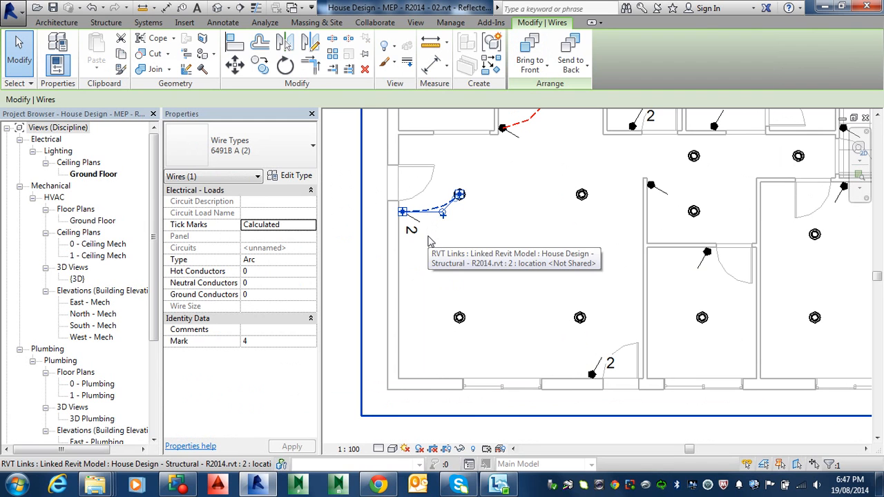
pyautogui.click(428, 244)
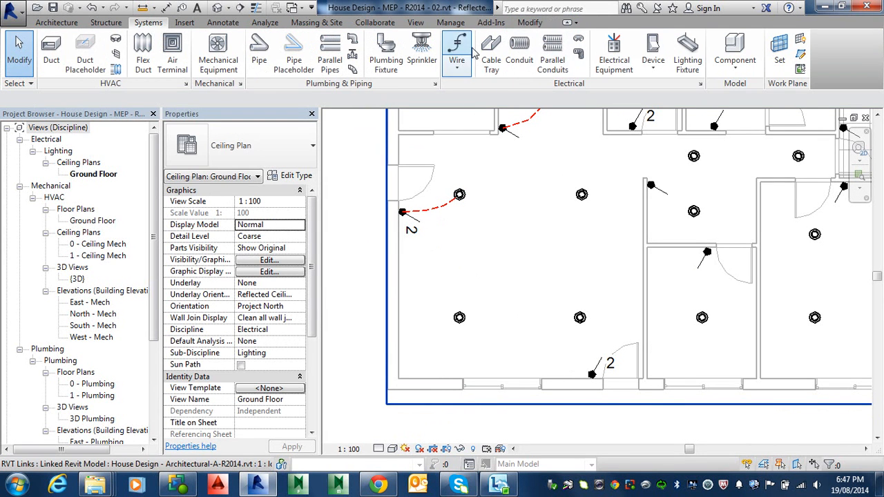
# Draw an Arc Wire from the large room's north-west ceiling light to its south-west ceiling light
pyautogui.click(455, 69)
pyautogui.click(476, 93)
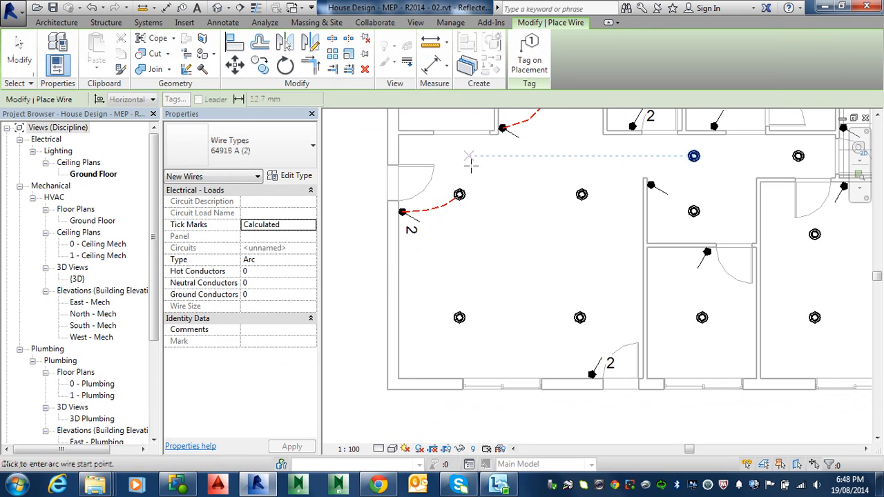
pyautogui.click(459, 195)
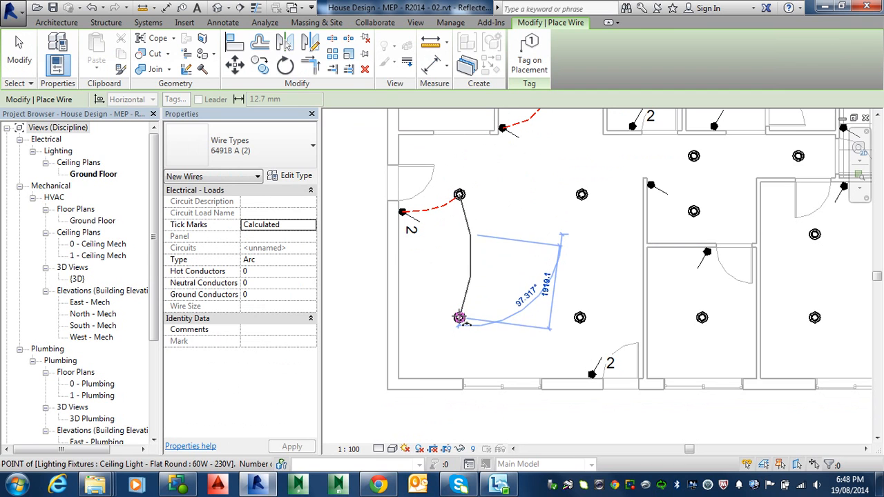
pyautogui.click(459, 317)
pyautogui.press('Escape')
pyautogui.press('Escape')
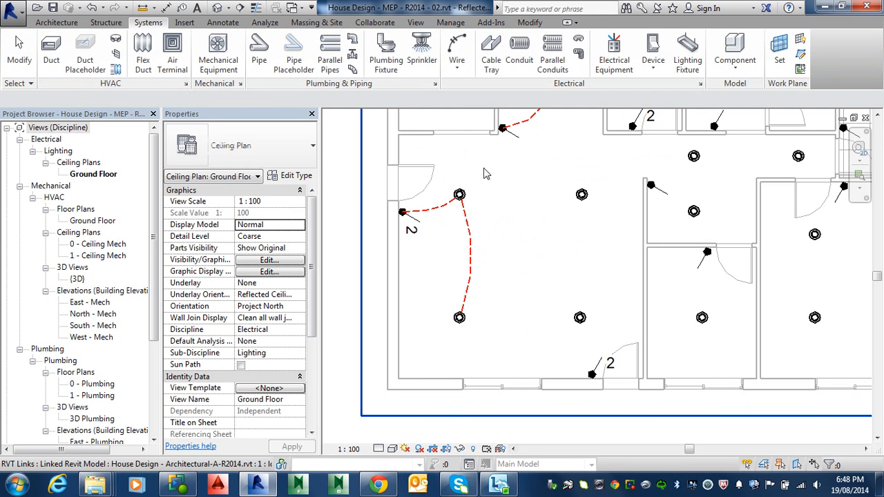
pyautogui.click(457, 47)
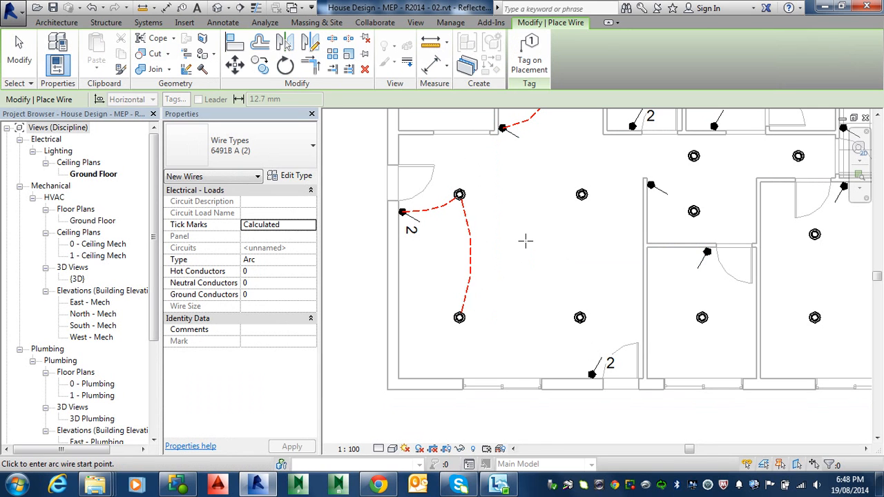
pyautogui.press('Escape')
pyautogui.press('Escape')
# Reconnect the new arc wire's end from the south-west ceiling light to the large room's north-east ceiling light
pyautogui.click(471, 272)
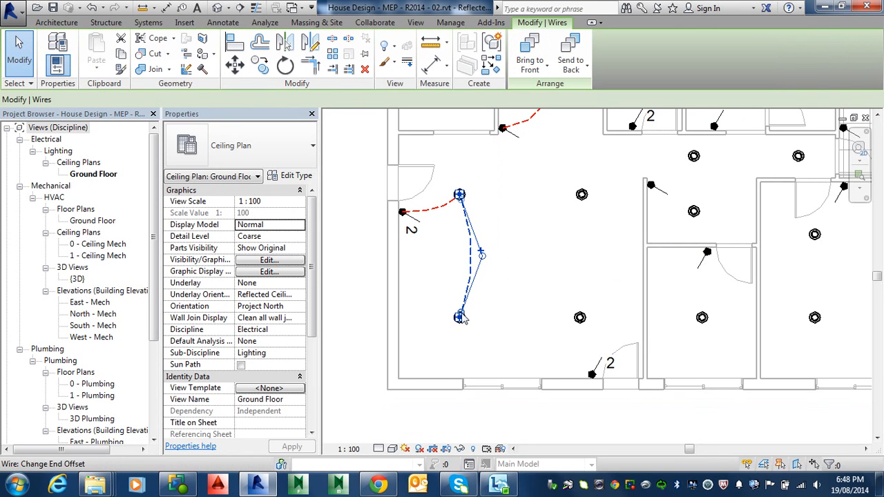
pyautogui.moveTo(459, 319); pyautogui.dragTo(581, 194)
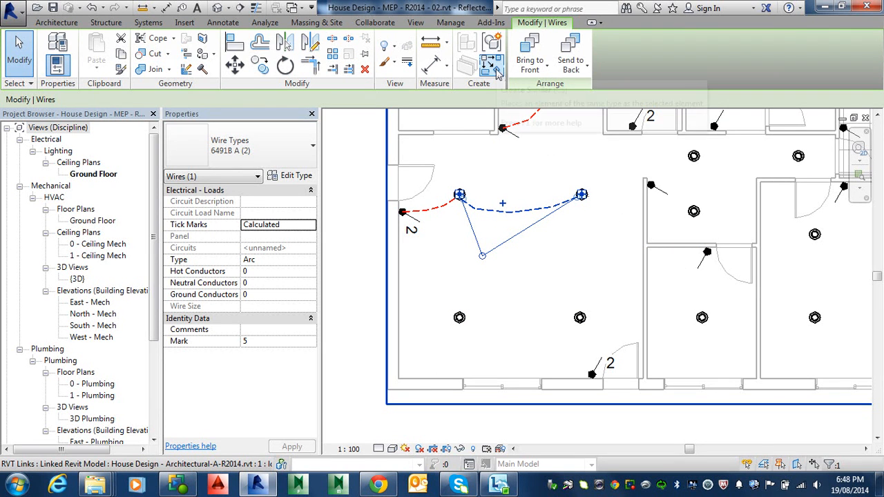
pyautogui.press('Escape')
# Draw Arc Wires in the large room from the north-east to the south-east ceiling light and from the north-west to the south-west one
pyautogui.click(456, 55)
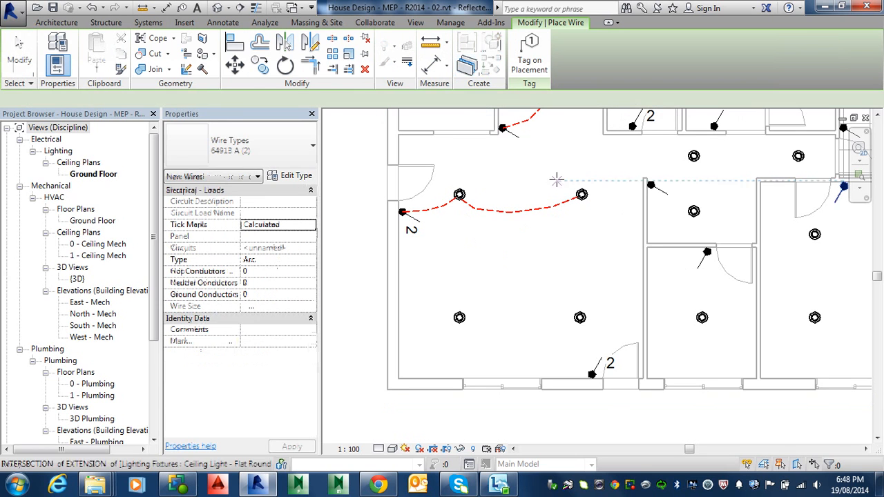
pyautogui.click(581, 195)
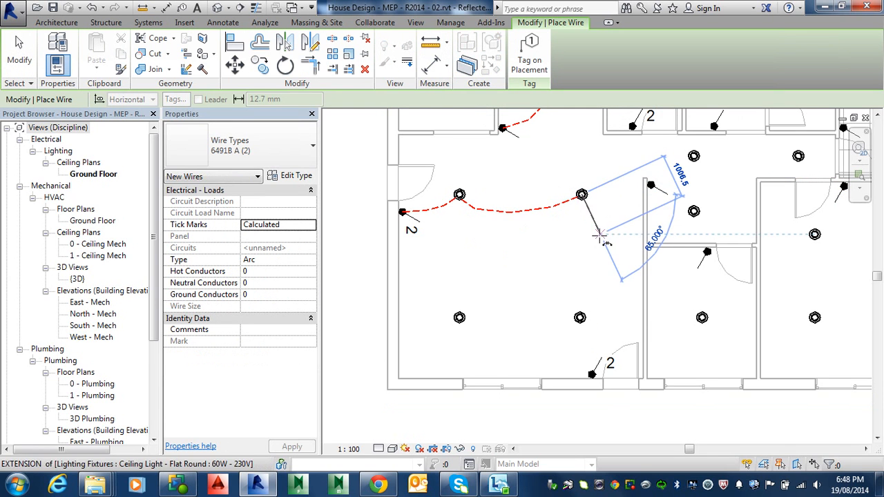
pyautogui.click(580, 317)
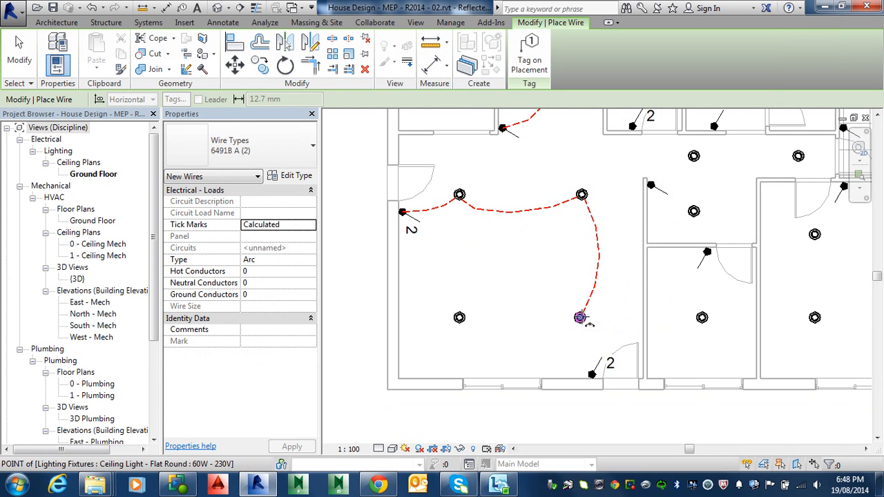
pyautogui.click(459, 194)
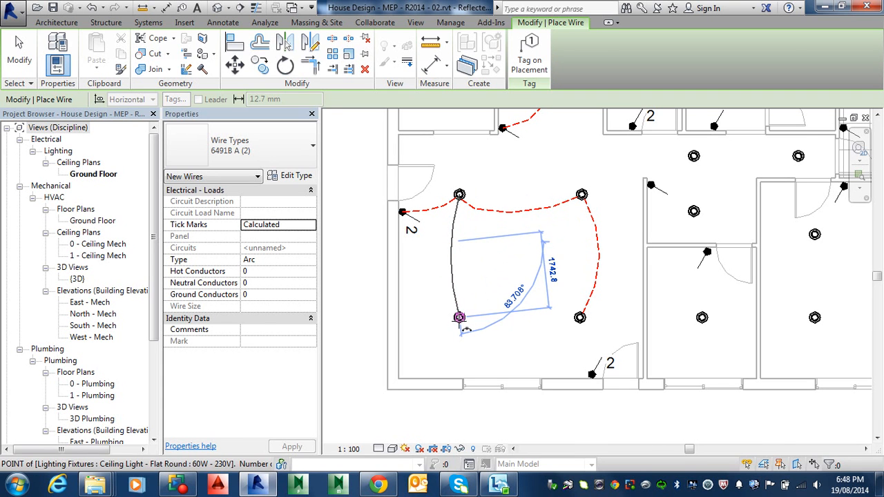
pyautogui.click(459, 317)
pyautogui.press('Escape')
pyautogui.press('Escape')
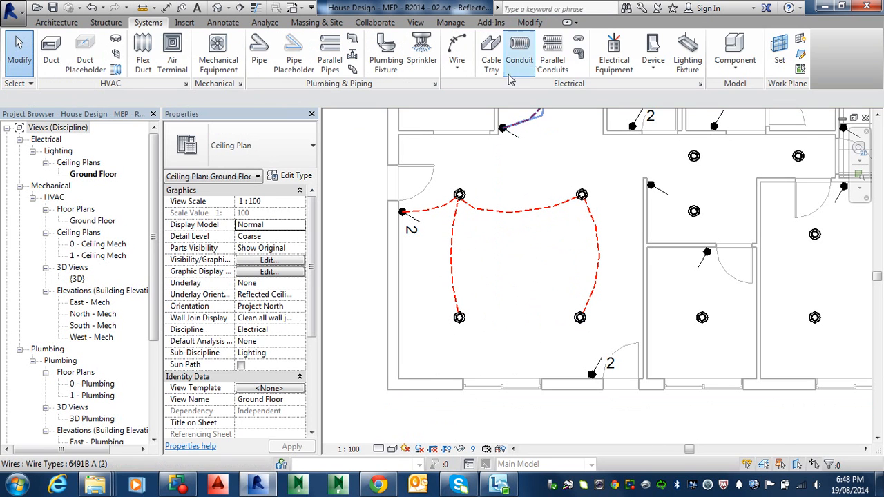
# Draw an Arc Wire from the large room's south-east ceiling light to the Two Way Switch on its south wall
pyautogui.click(455, 43)
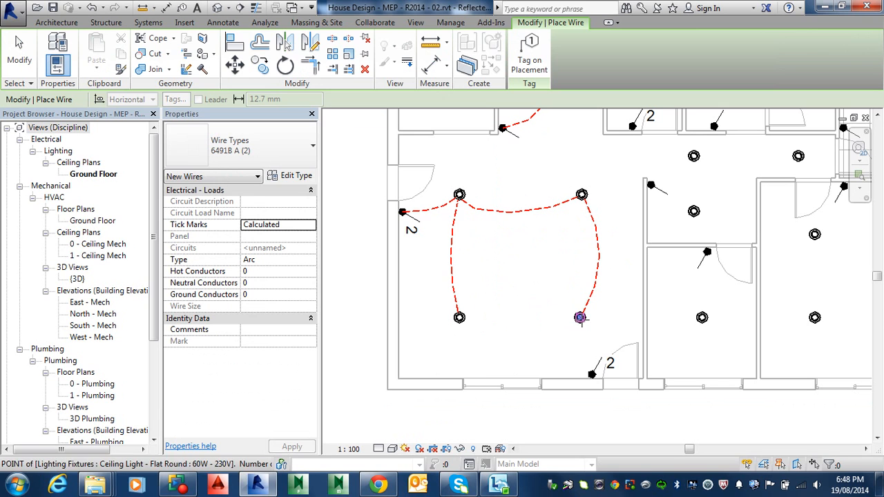
pyautogui.click(579, 318)
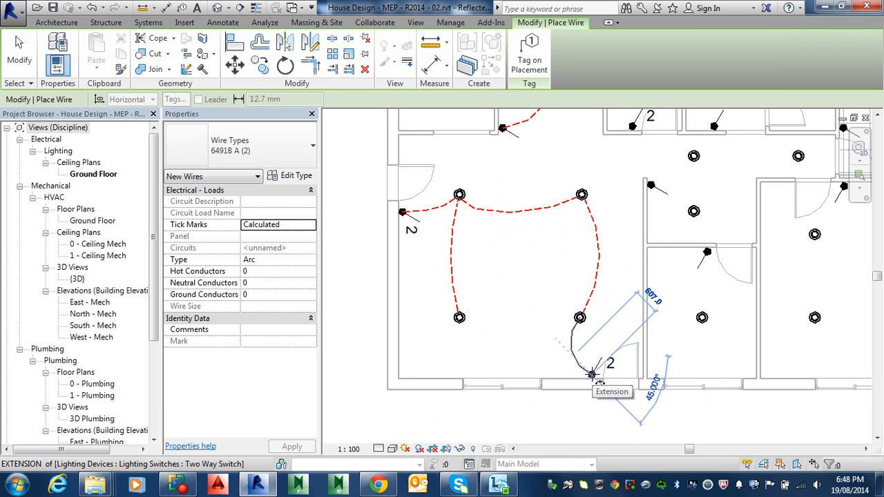
pyautogui.click(592, 375)
pyautogui.press('Escape')
pyautogui.press('Escape')
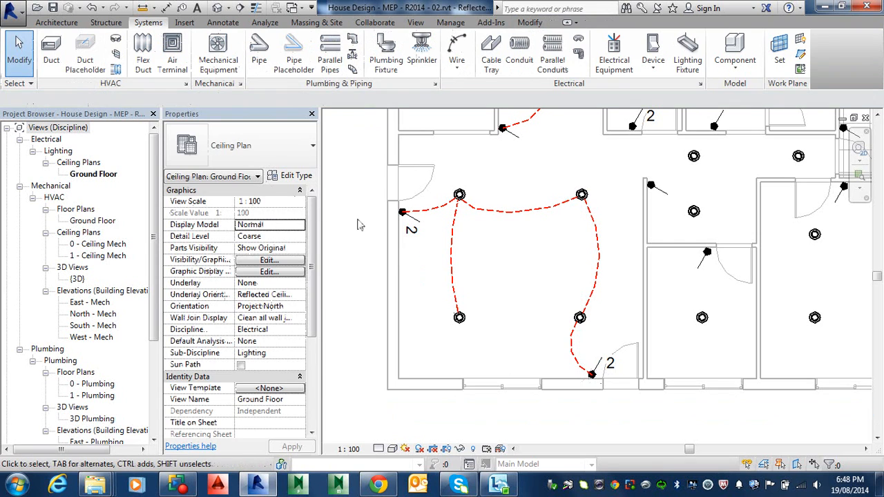